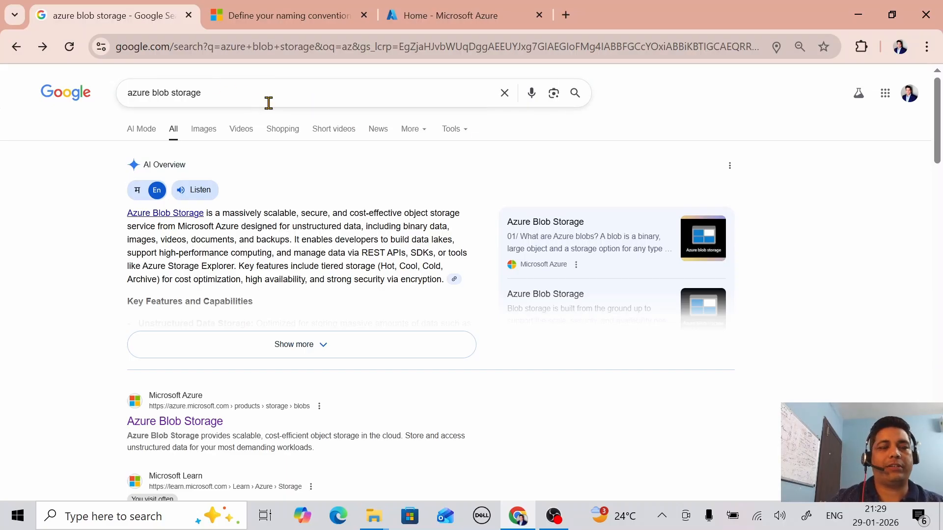
Step: Read the Introduction to Azure Blob Storage article, then switch to the naming-convention guidance
{"action": "left_click", "coordinate": [233, 97]}
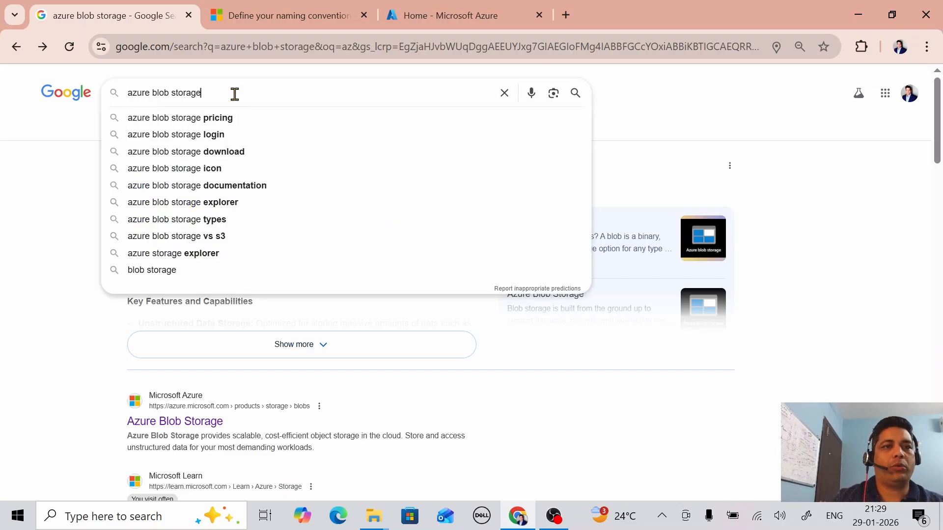
{"action": "left_click", "coordinate": [894, 180]}
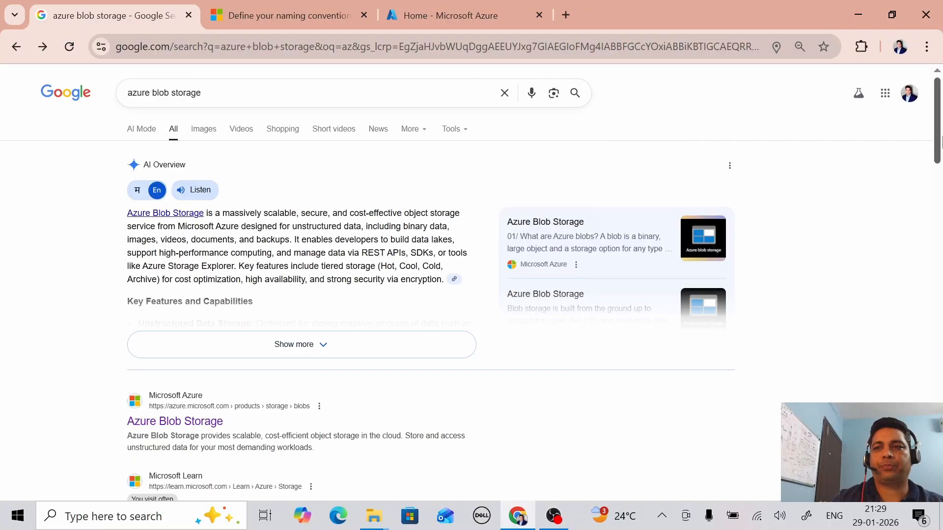
{"action": "scroll", "coordinate": [938, 143], "scroll_direction": "down", "scroll_amount": 5}
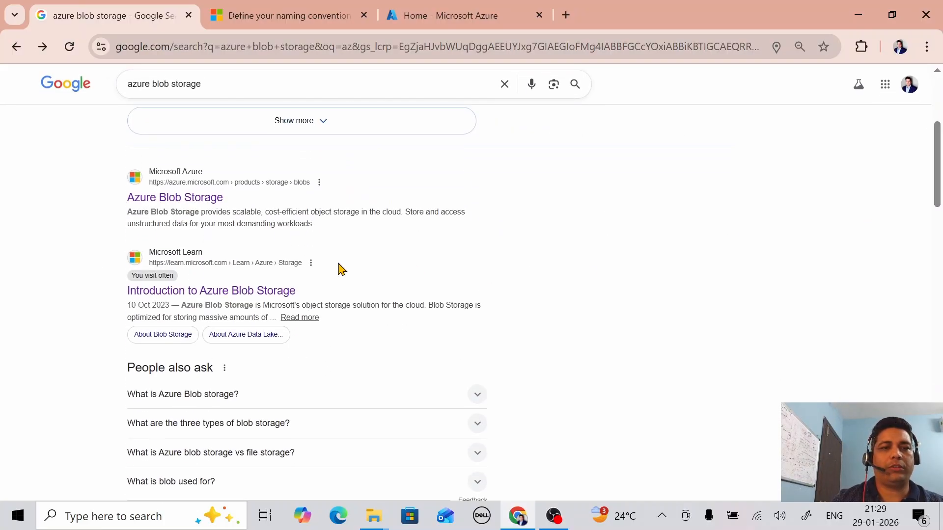
{"action": "left_click", "coordinate": [242, 295]}
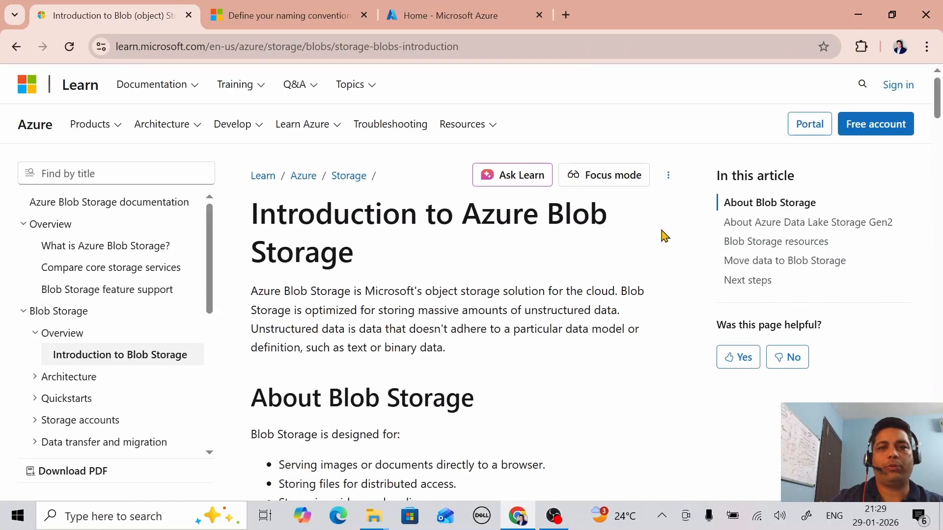
{"action": "left_click_drag", "start_coordinate": [938, 104], "coordinate": [938, 192]}
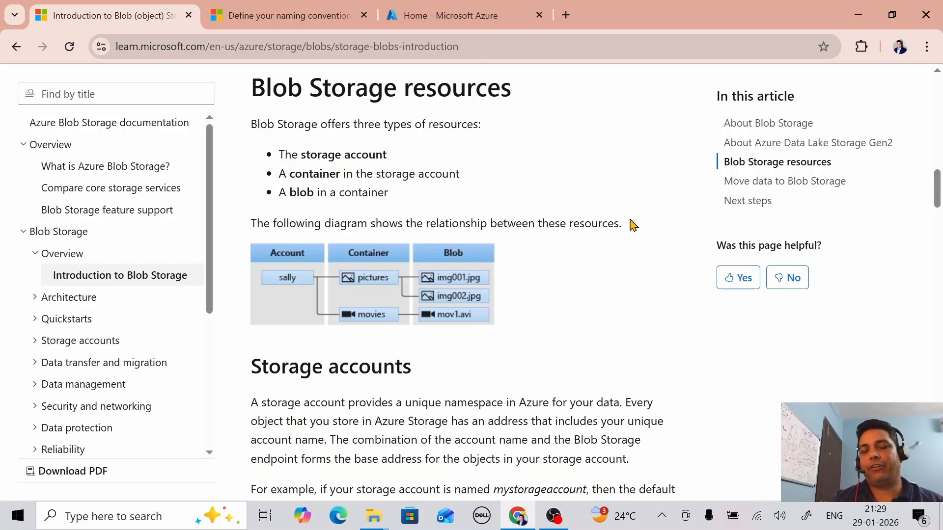
{"action": "left_click", "coordinate": [310, 19]}
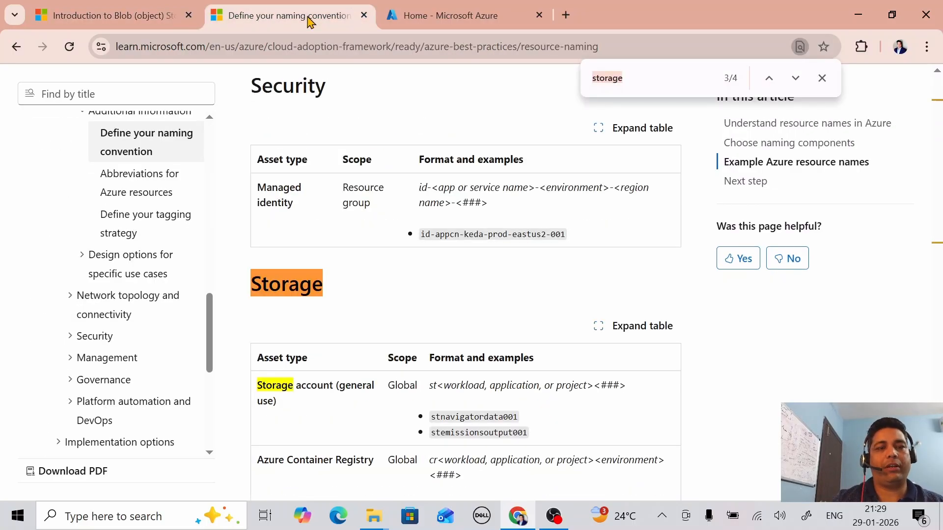
Step: Scan the Storage naming table's examples, then switch to the Azure portal home page
{"action": "left_click", "coordinate": [651, 78]}
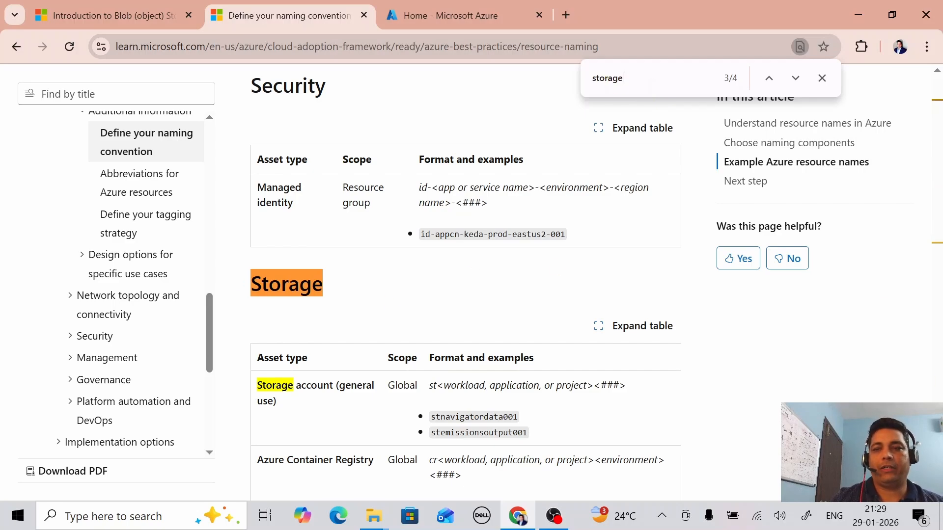
{"action": "scroll", "coordinate": [467, 282], "scroll_direction": "down", "scroll_amount": 2}
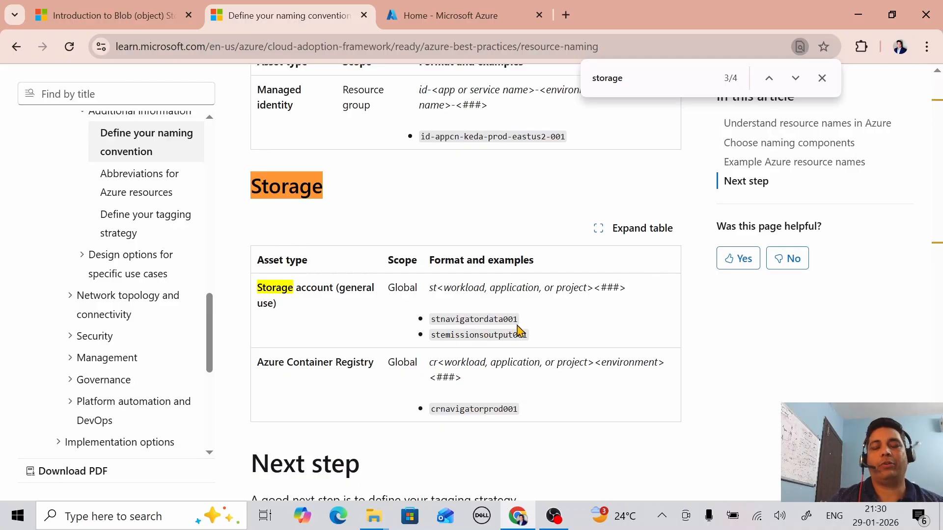
{"action": "left_click", "coordinate": [452, 19]}
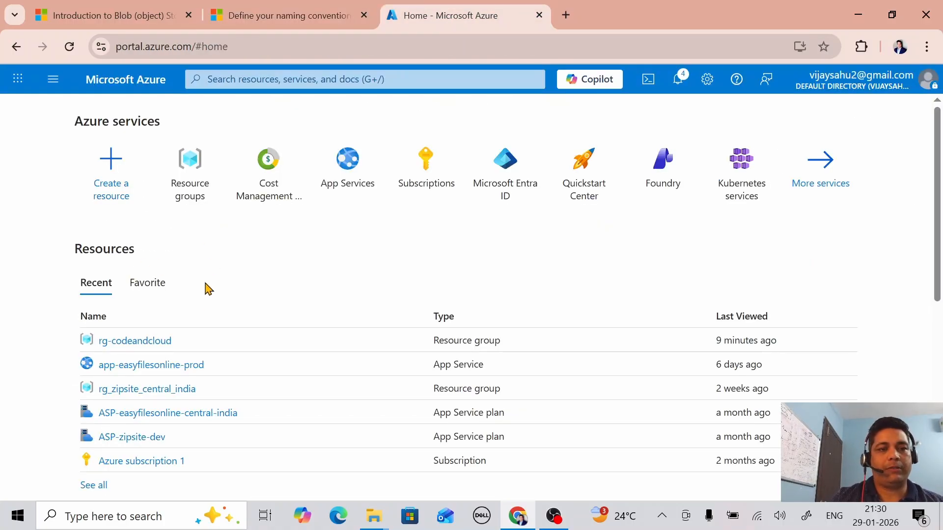
Step: From rg-codeandcloud, search the Marketplace for 'storage account' and open the Storage account offer
{"action": "left_click", "coordinate": [160, 342]}
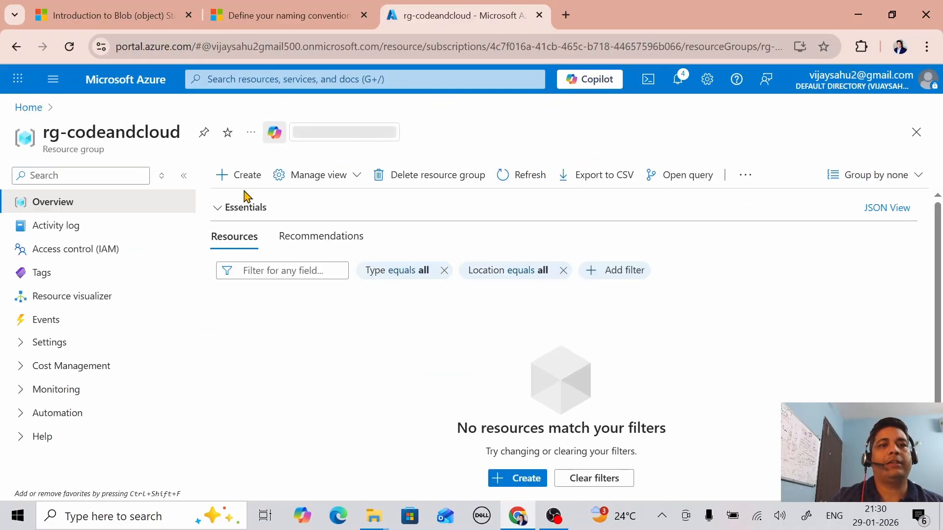
{"action": "left_click", "coordinate": [242, 186]}
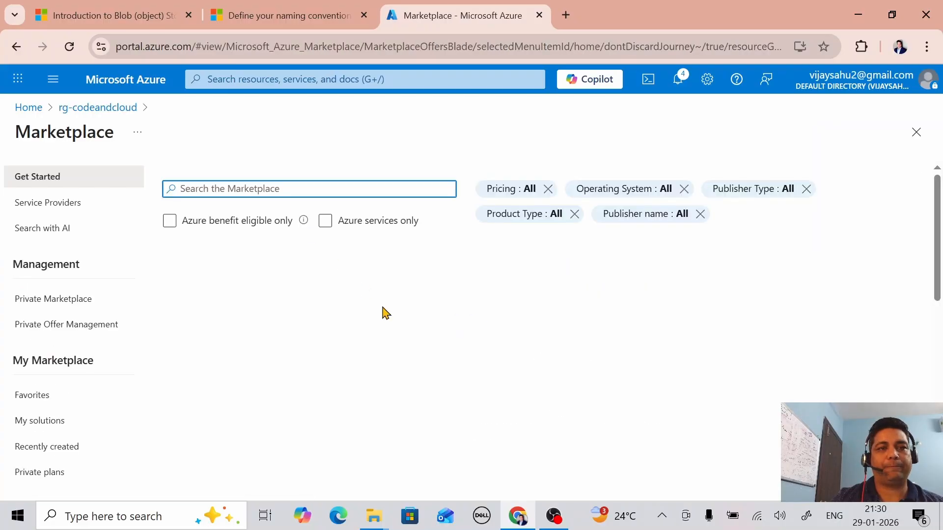
{"action": "type", "text": "s"}
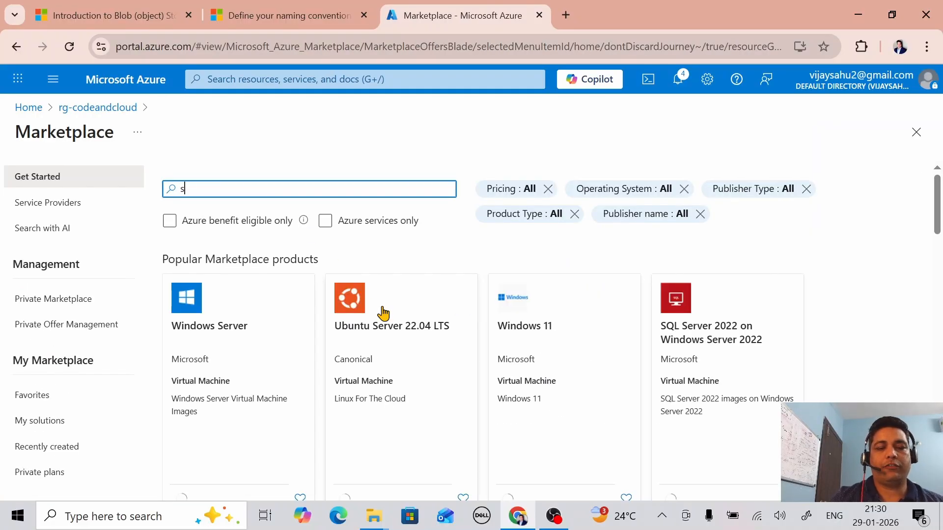
{"action": "type", "text": "torage"}
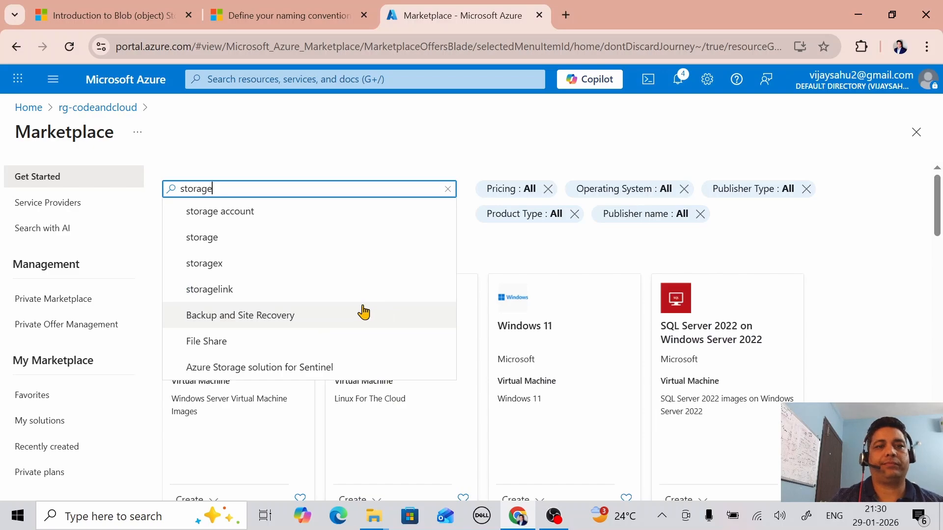
{"action": "left_click", "coordinate": [270, 212]}
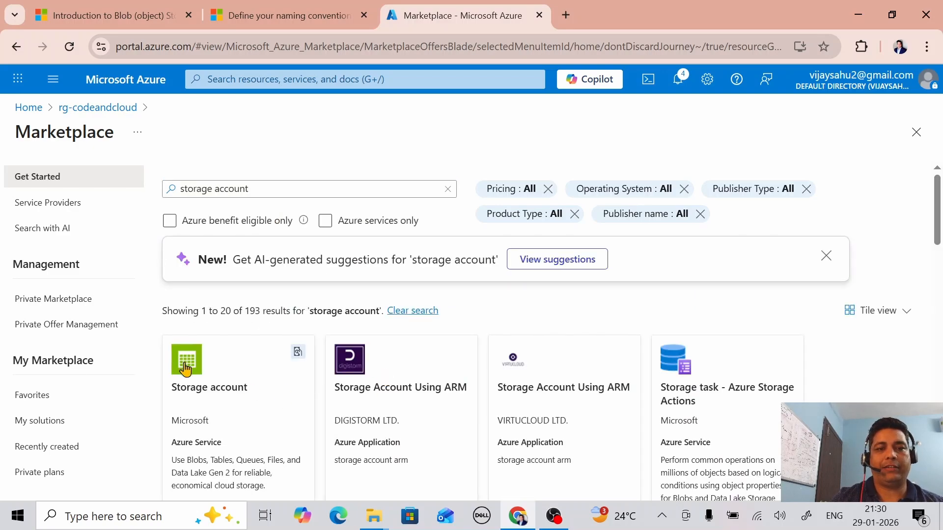
{"action": "left_click", "coordinate": [185, 370]}
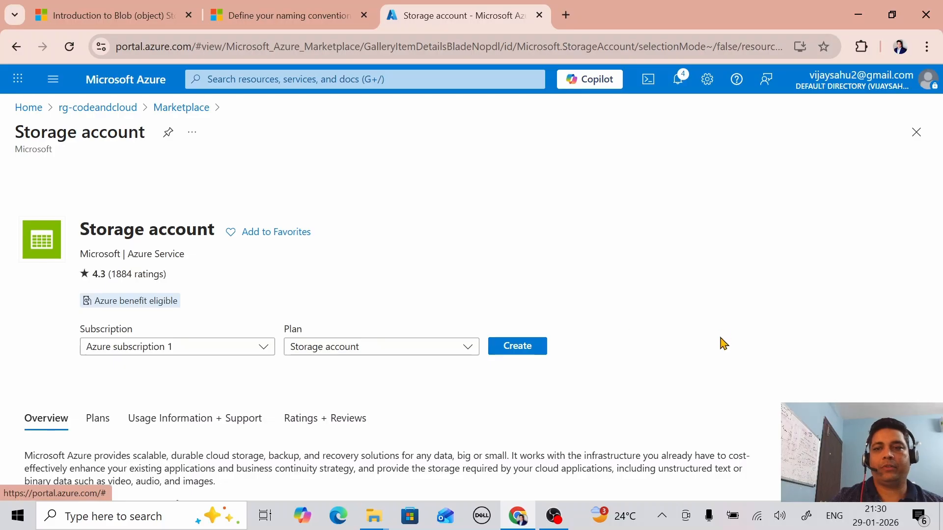
Step: Begin a storage account in rg-codeandcloud named stgcodeandclouddev001
{"action": "left_click", "coordinate": [523, 353]}
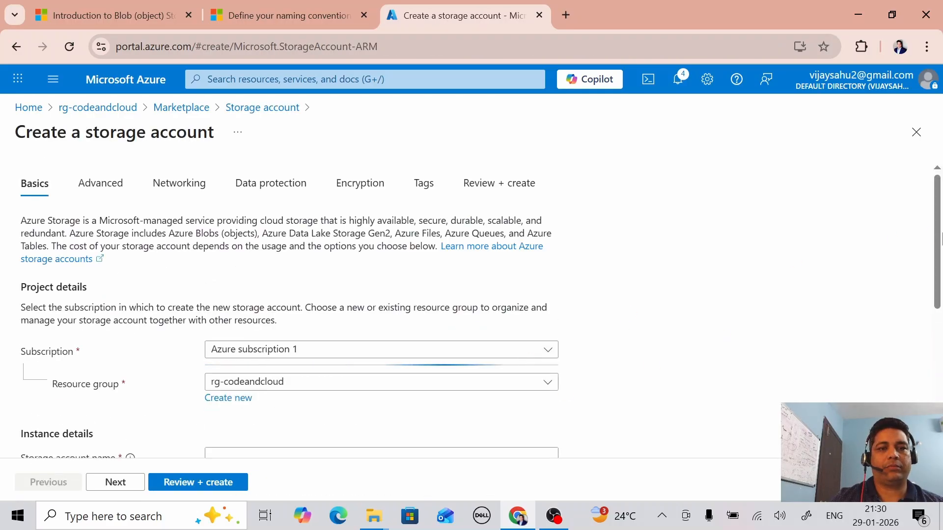
{"action": "scroll", "coordinate": [941, 239], "scroll_direction": "down", "scroll_amount": 2}
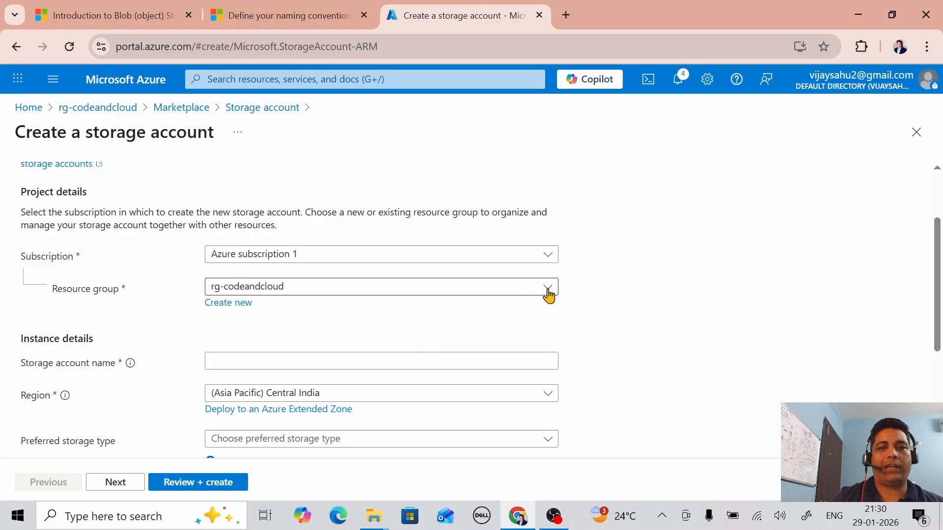
{"action": "left_click", "coordinate": [548, 293]}
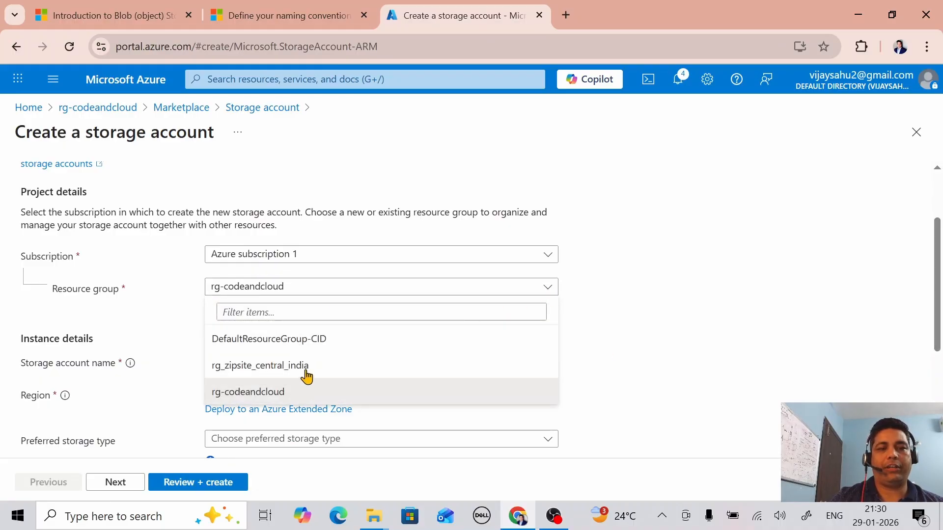
{"action": "left_click", "coordinate": [260, 396]}
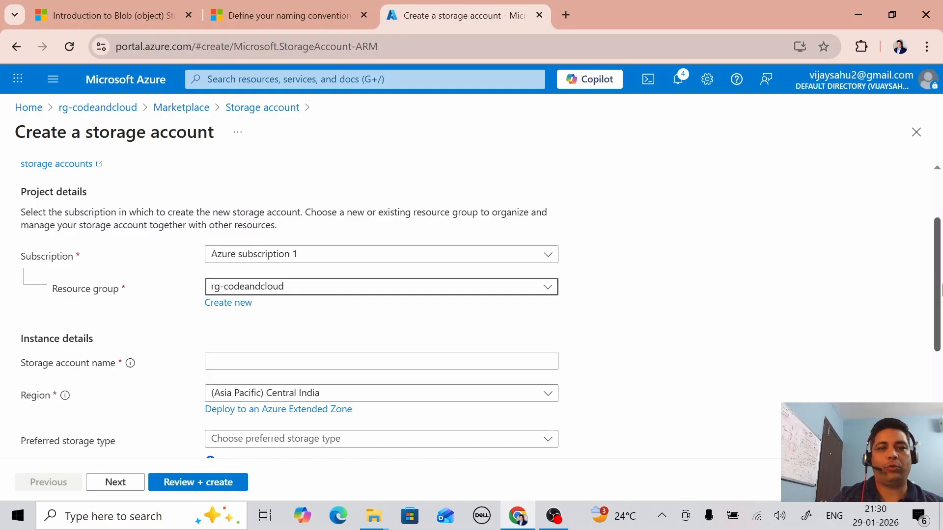
{"action": "scroll", "coordinate": [940, 332], "scroll_direction": "down", "scroll_amount": 2}
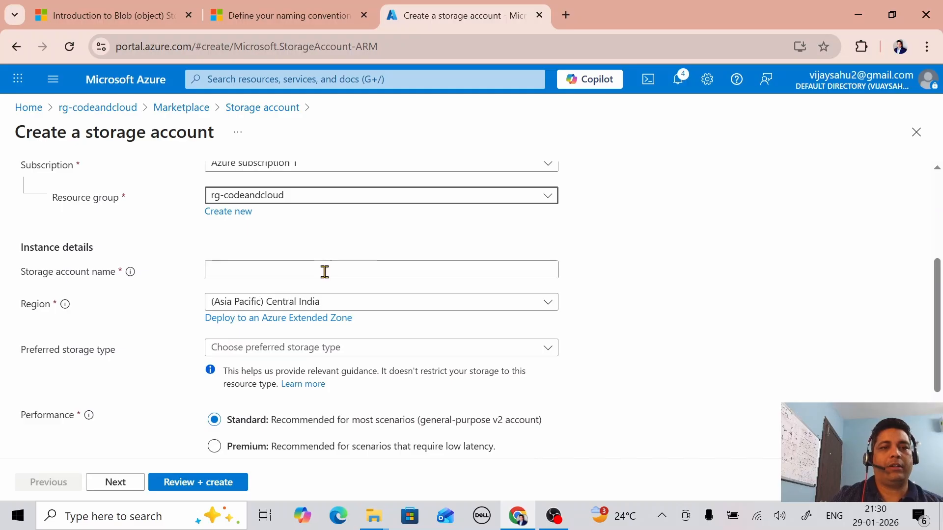
{"action": "left_click", "coordinate": [324, 272]}
{"action": "type", "text": "stg"}
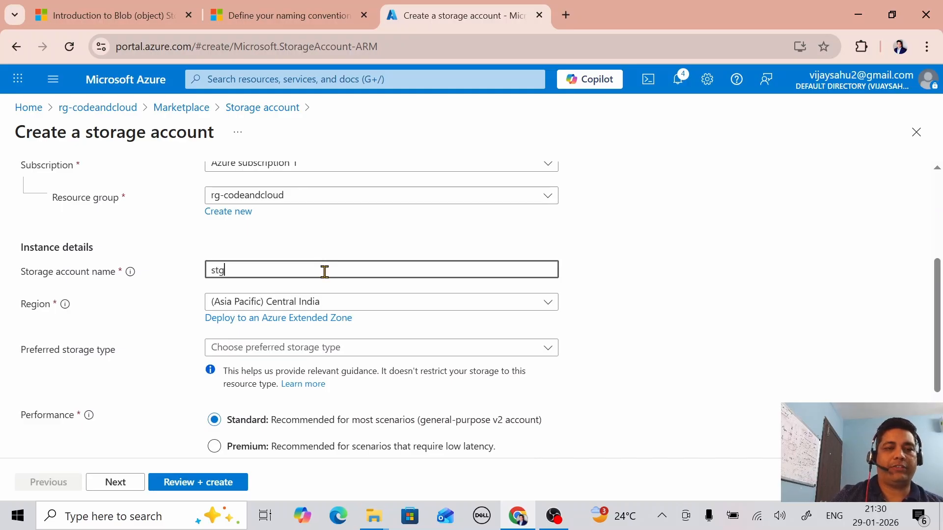
{"action": "type", "text": "code"}
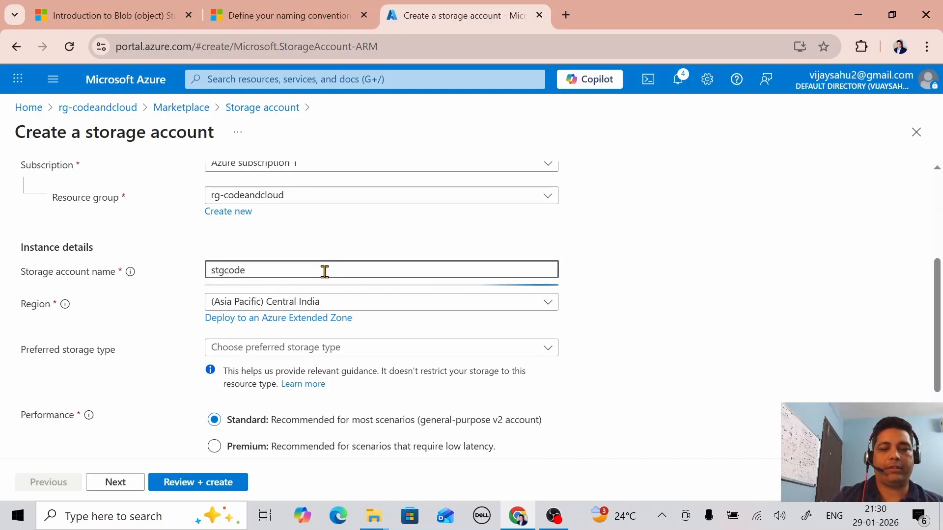
{"action": "type", "text": "andclouddev001"}
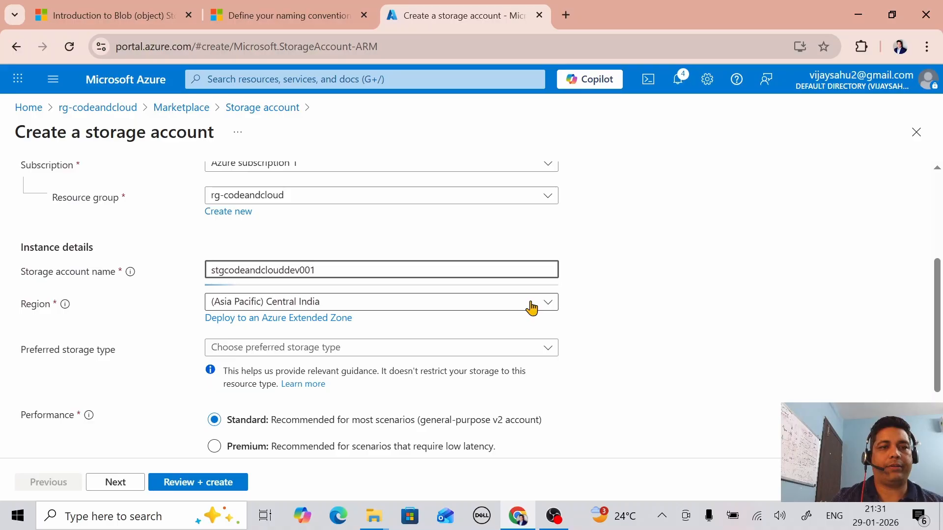
{"action": "left_click", "coordinate": [589, 324]}
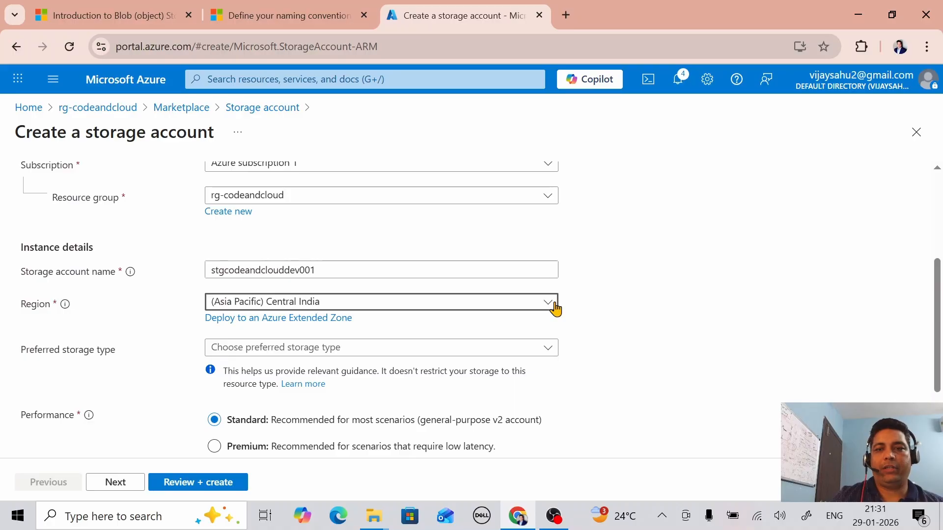
Step: Keep Central India as the region and set redundancy to Locally-redundant storage (LRS)
{"action": "left_click", "coordinate": [554, 306]}
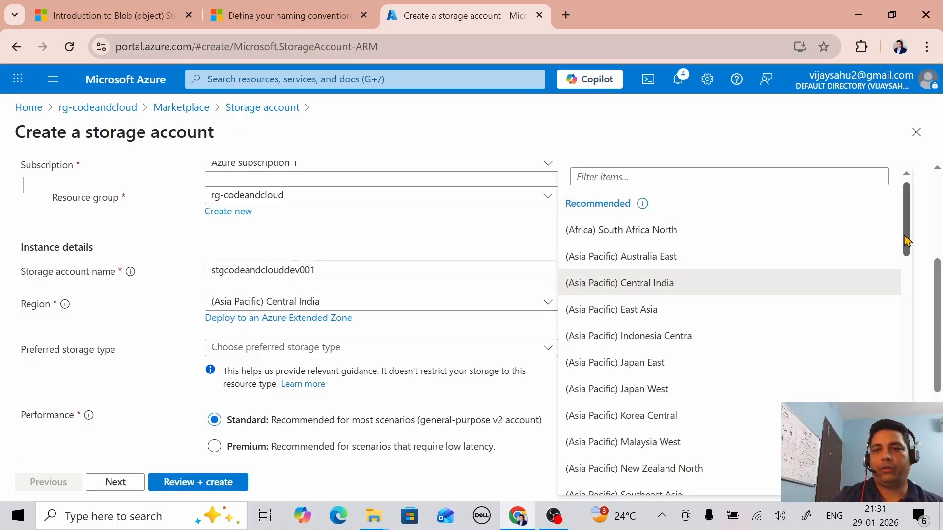
{"action": "mouse_move", "coordinate": [905, 237]}
{"action": "left_mouse_down"}
{"action": "mouse_move", "coordinate": [919, 398]}
{"action": "mouse_move", "coordinate": [909, 247]}
{"action": "left_mouse_up"}
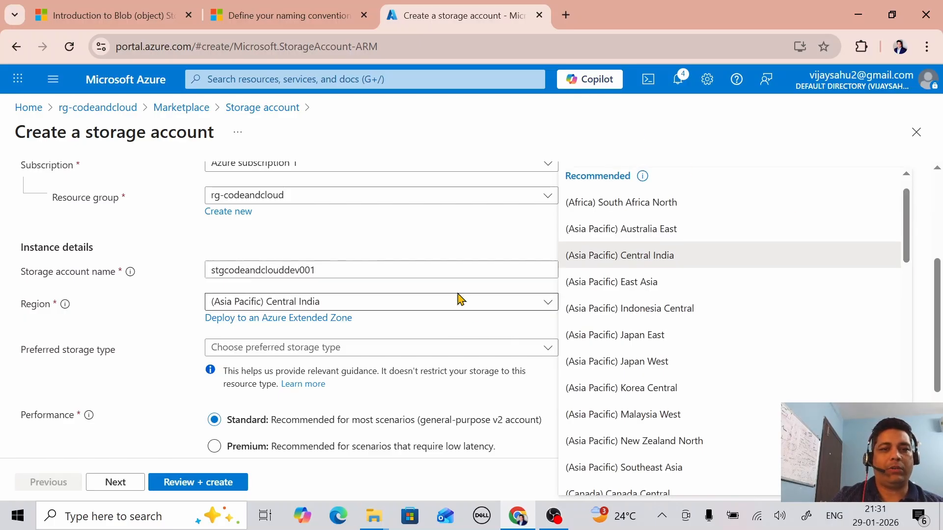
{"action": "left_click", "coordinate": [527, 306]}
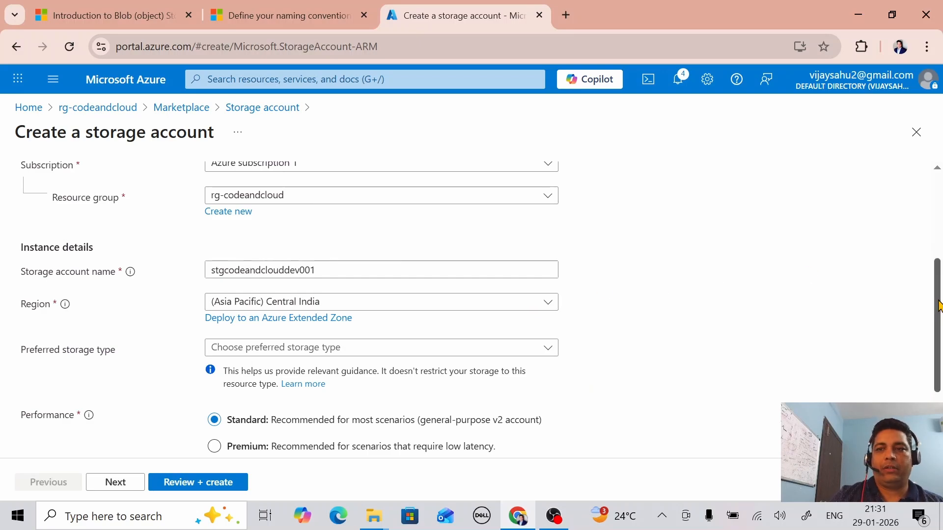
{"action": "left_click_drag", "start_coordinate": [931, 308], "coordinate": [939, 358]}
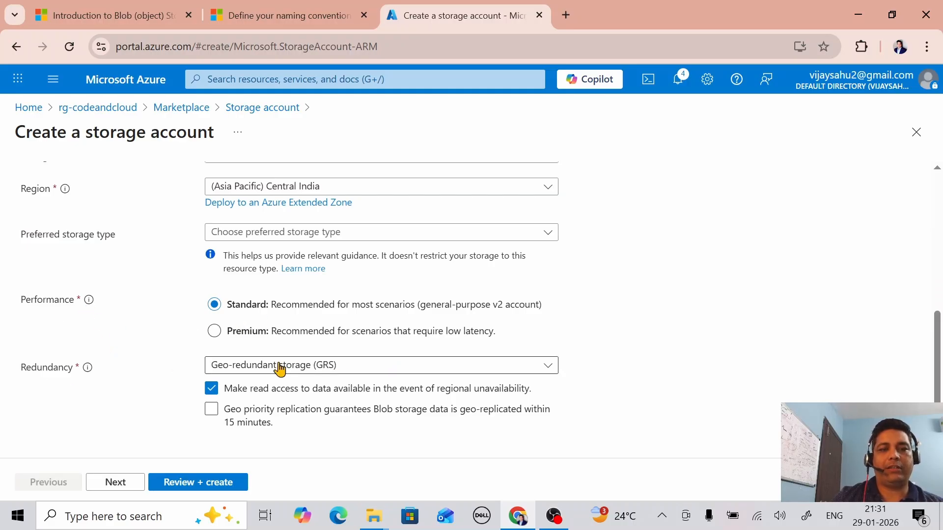
{"action": "left_click", "coordinate": [541, 370]}
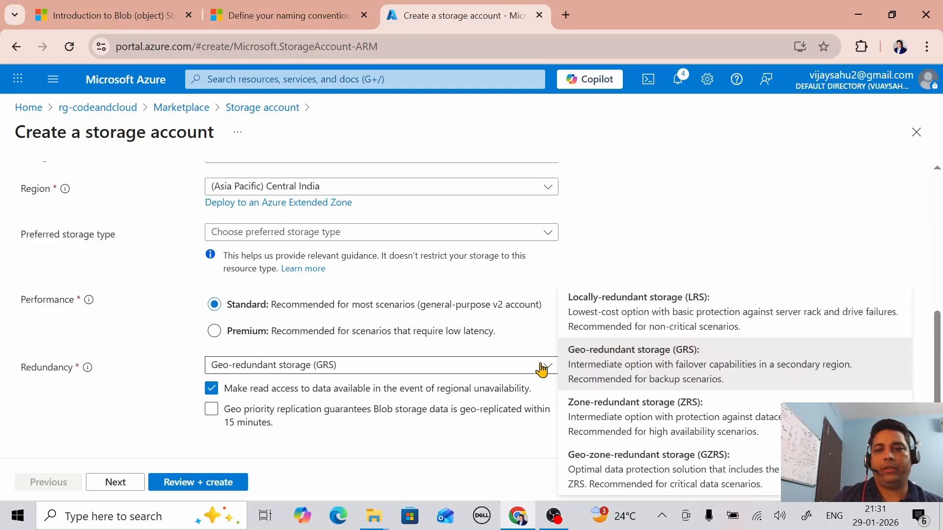
{"action": "left_click", "coordinate": [650, 315]}
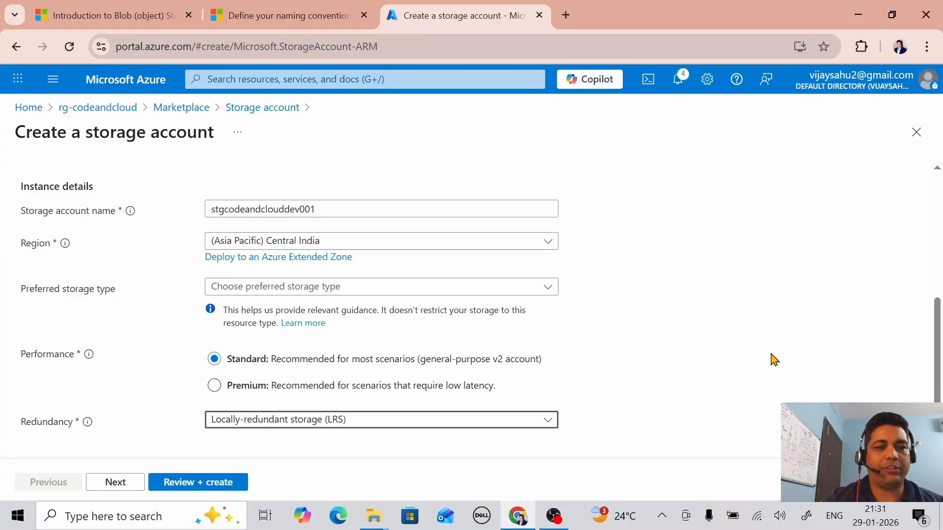
{"action": "left_click", "coordinate": [132, 484]}
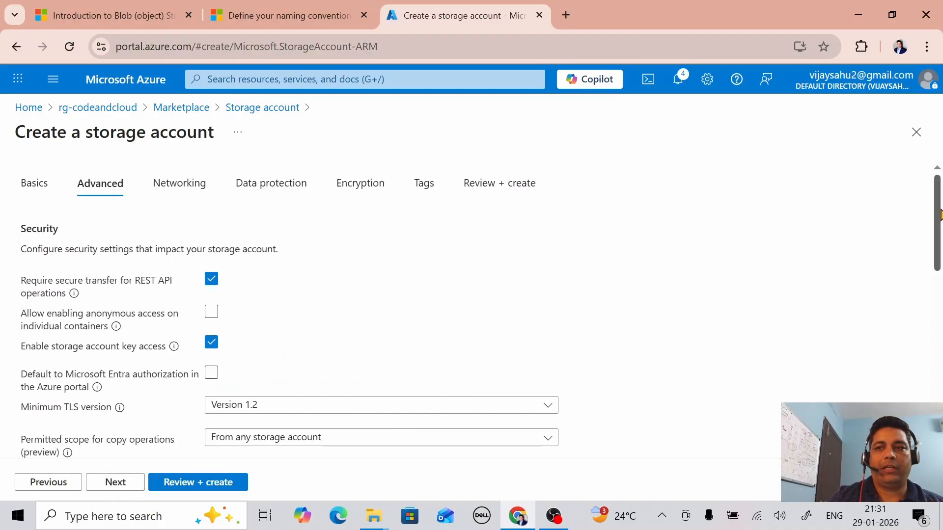
Step: Accept default Advanced, Networking, Data protection and Encryption settings to reach the Tags page
{"action": "left_click_drag", "start_coordinate": [939, 218], "coordinate": [940, 239]}
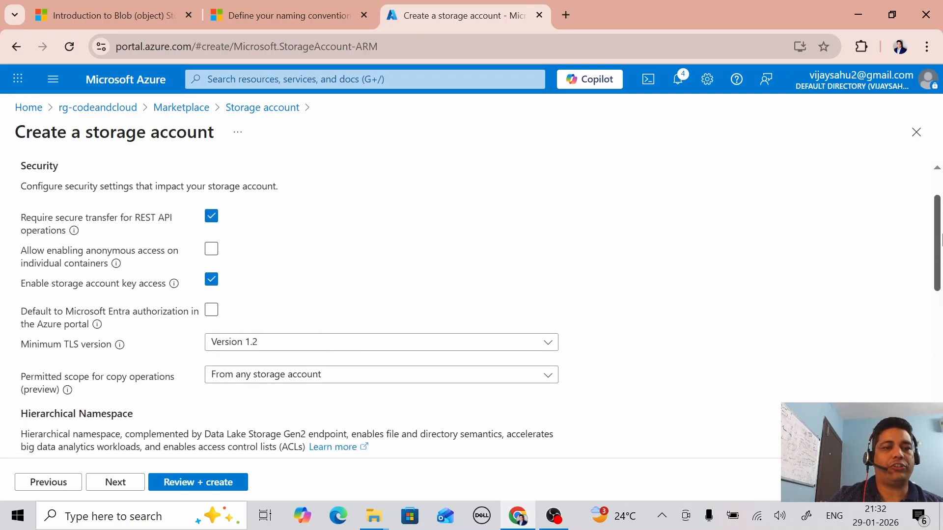
{"action": "left_click", "coordinate": [123, 484]}
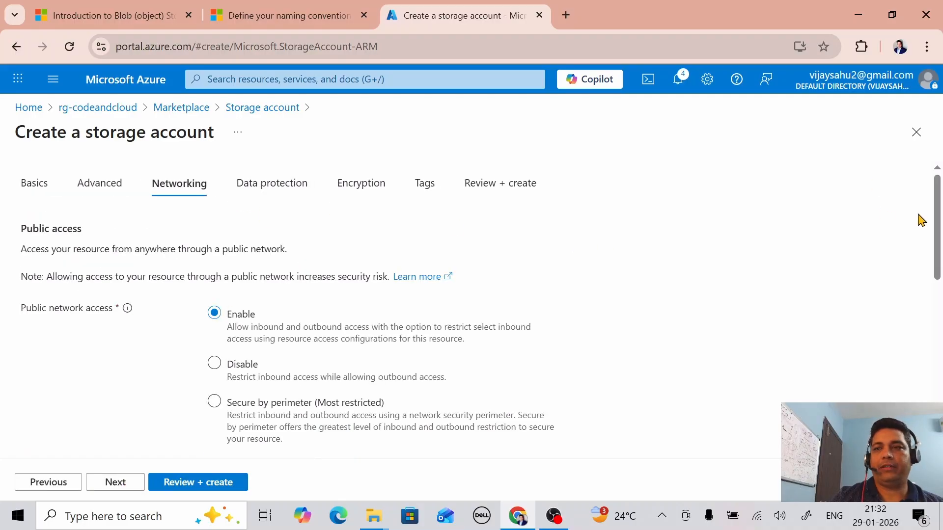
{"action": "left_click_drag", "start_coordinate": [938, 233], "coordinate": [940, 387]}
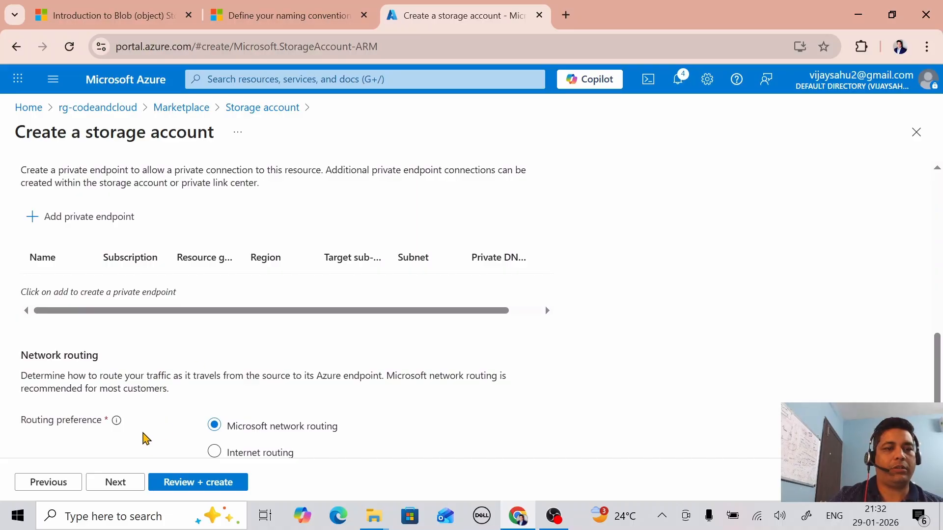
{"action": "left_click", "coordinate": [116, 483]}
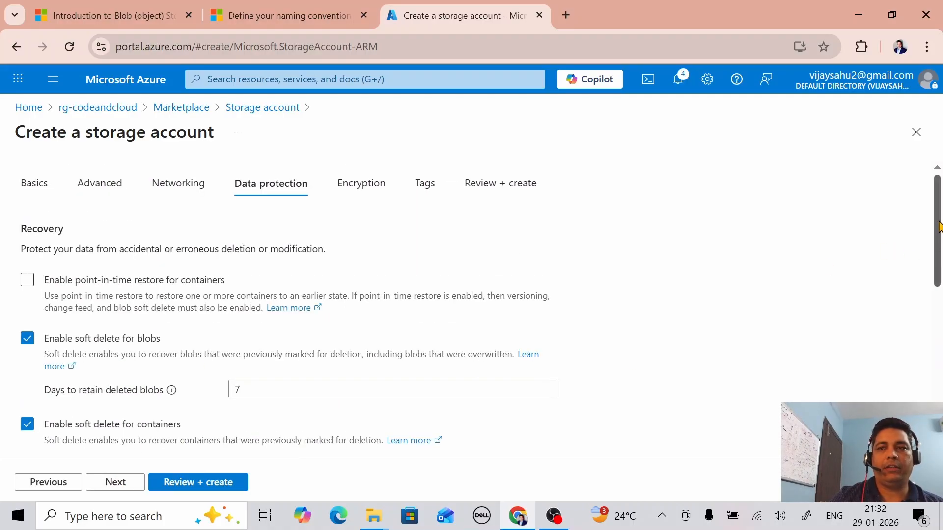
{"action": "left_click_drag", "start_coordinate": [938, 238], "coordinate": [941, 377]}
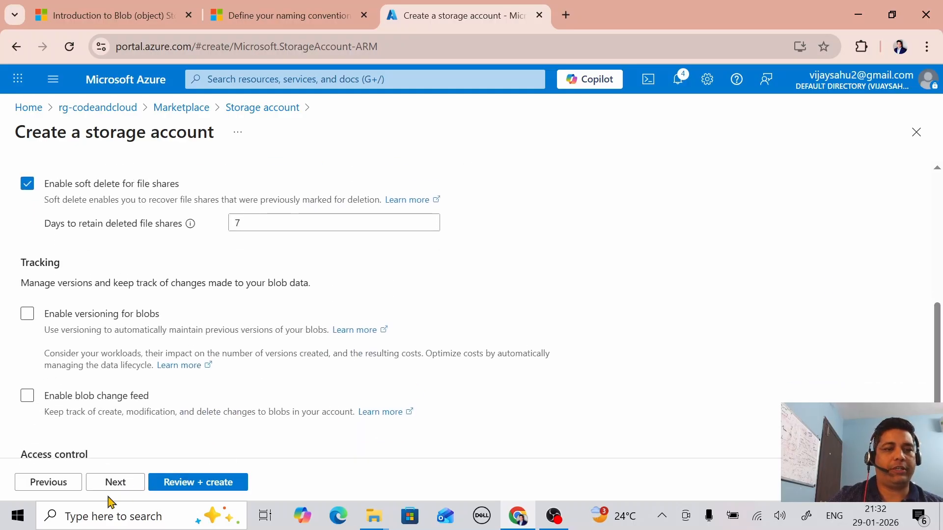
{"action": "left_click", "coordinate": [119, 488]}
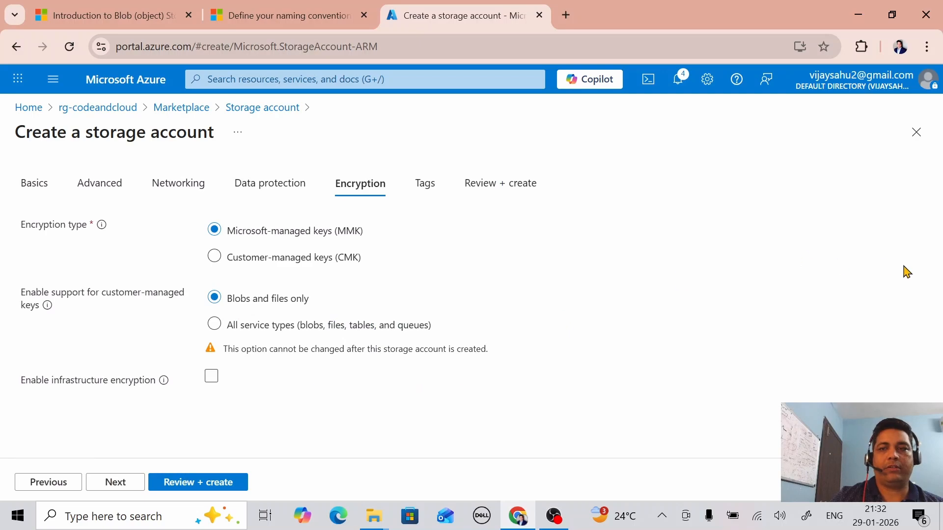
{"action": "left_click", "coordinate": [117, 482]}
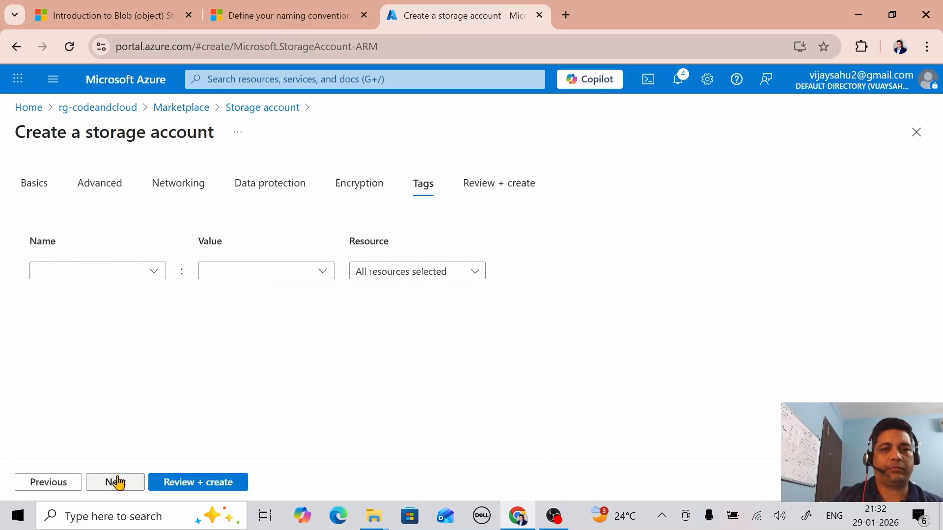
{"action": "left_click", "coordinate": [92, 271]}
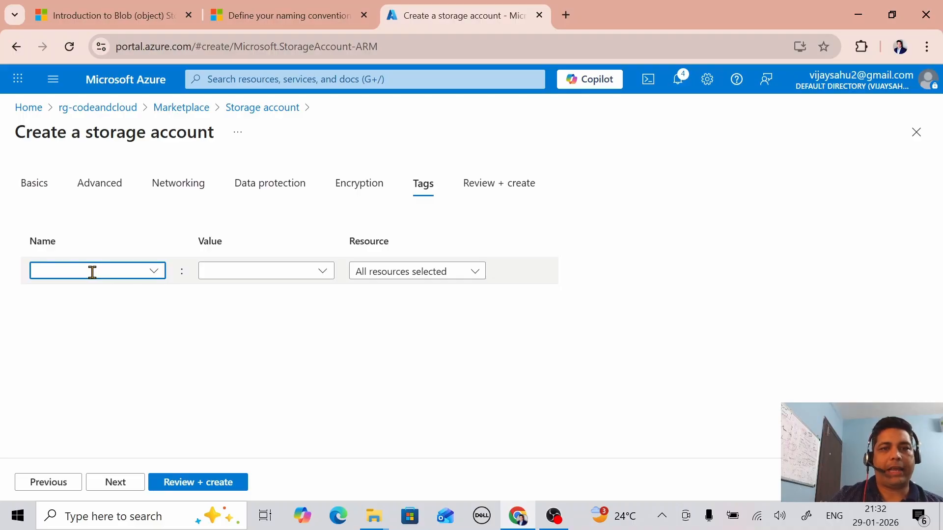
Step: Add the tag name = codeandcloud and proceed to Review + create
{"action": "type", "text": "na"}
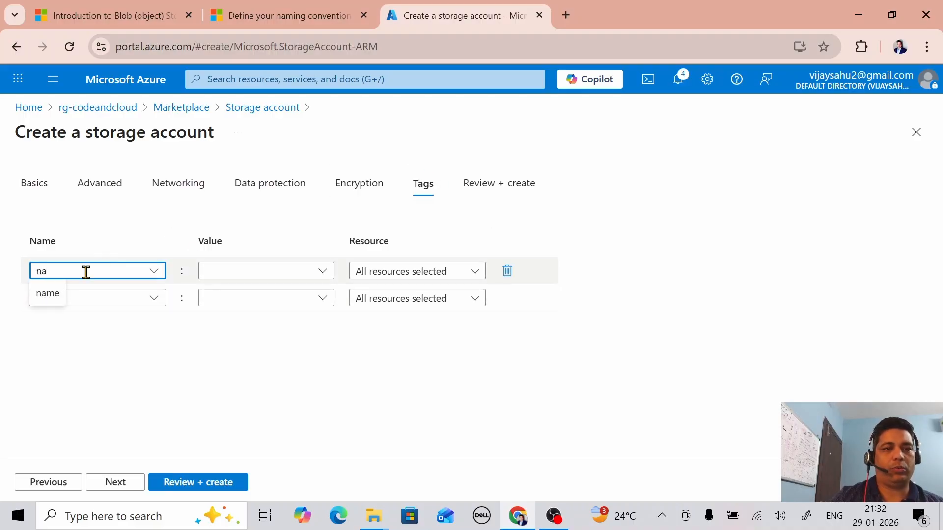
{"action": "left_click", "coordinate": [47, 295]}
{"action": "left_click", "coordinate": [255, 272]}
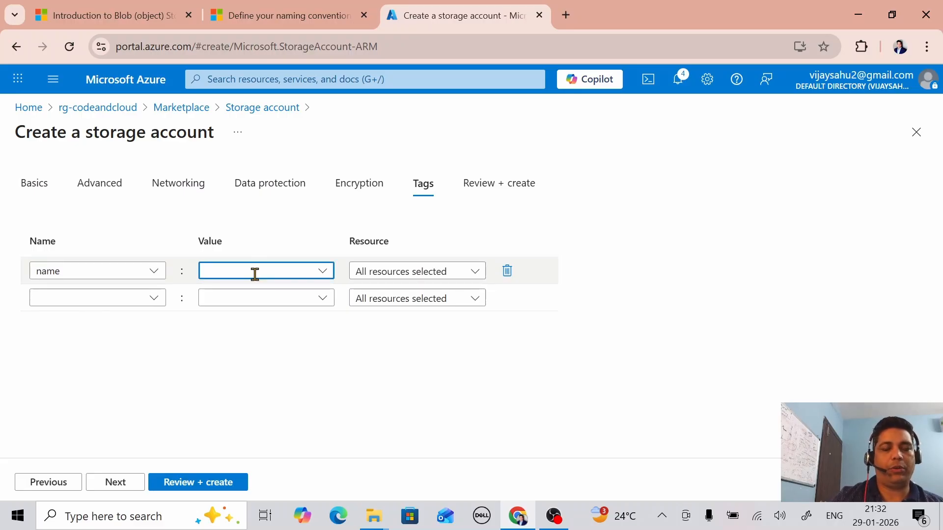
{"action": "type", "text": "cod"}
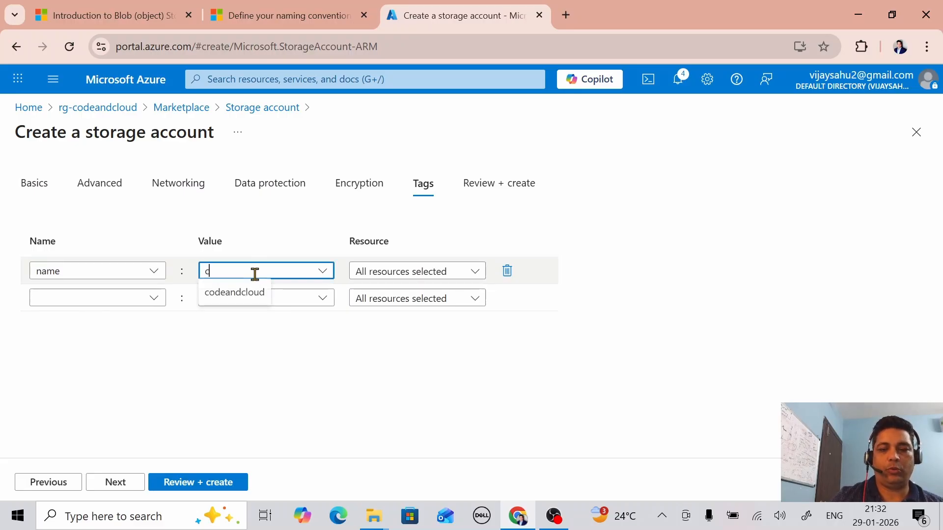
{"action": "left_click", "coordinate": [242, 293]}
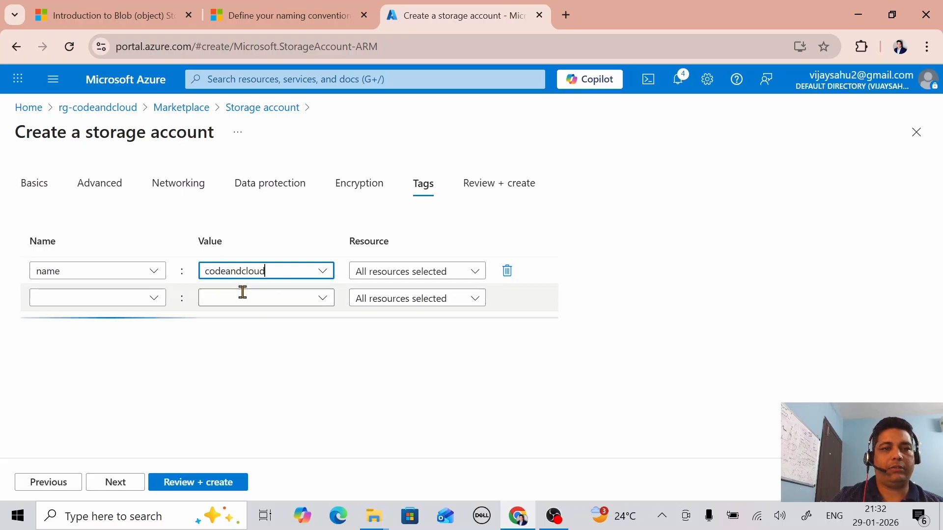
{"action": "left_click", "coordinate": [123, 481]}
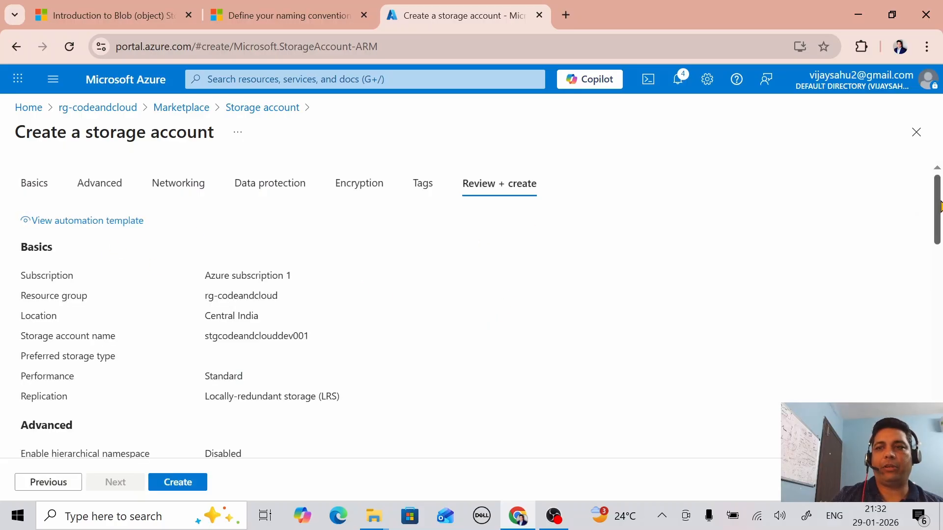
Step: Look over the stgcodeandclouddev001 settings summary and create the storage account
{"action": "left_click_drag", "start_coordinate": [939, 209], "coordinate": [939, 231]}
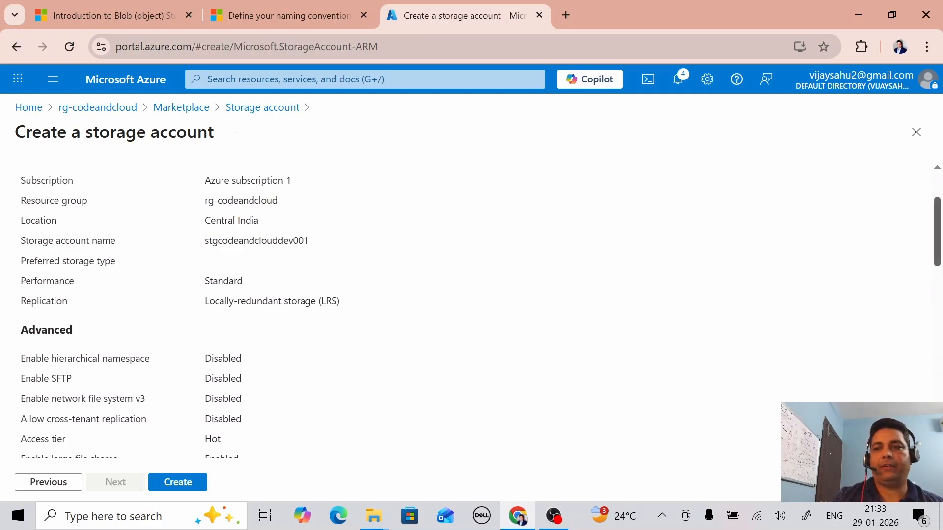
{"action": "scroll", "coordinate": [938, 257], "scroll_direction": "down", "scroll_amount": 8}
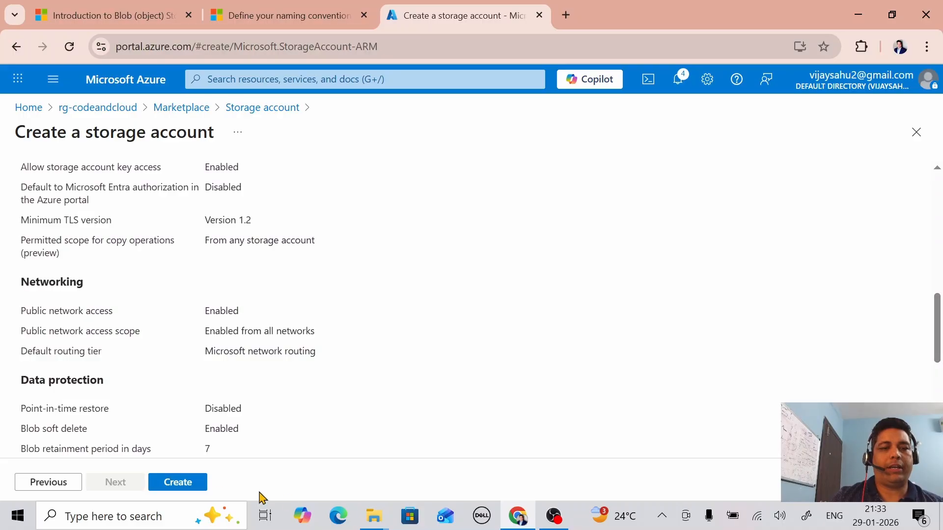
{"action": "left_click", "coordinate": [178, 482]}
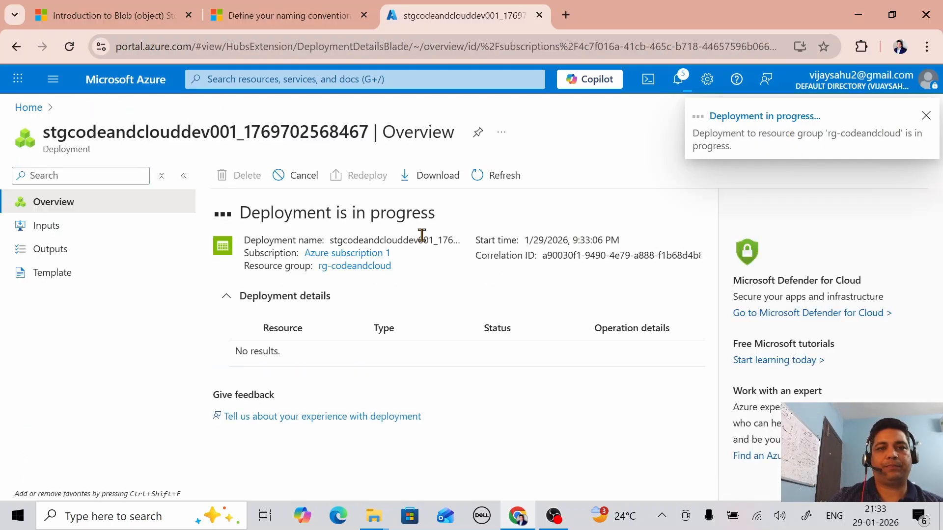
Step: Dismiss the progress notification and go to stgcodeandclouddev001 once deployment succeeds
{"action": "left_click", "coordinate": [926, 117]}
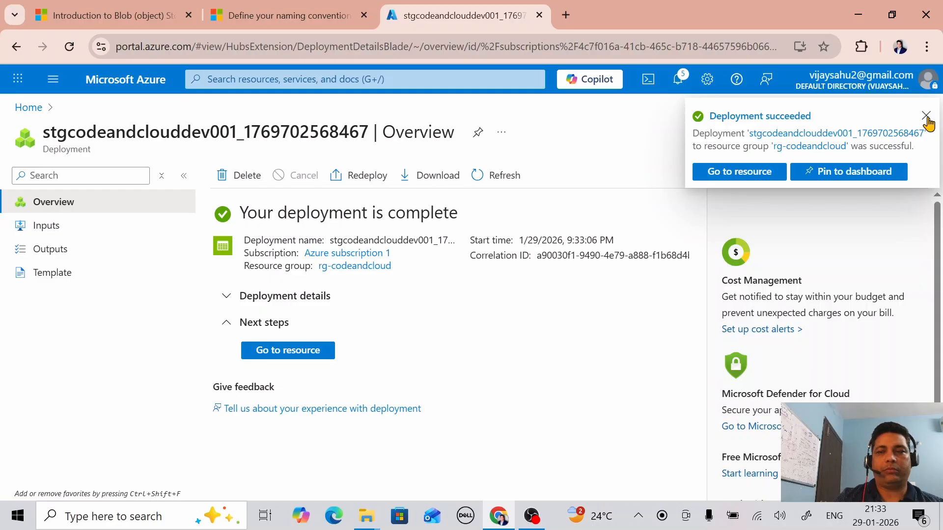
{"action": "left_click", "coordinate": [739, 172]}
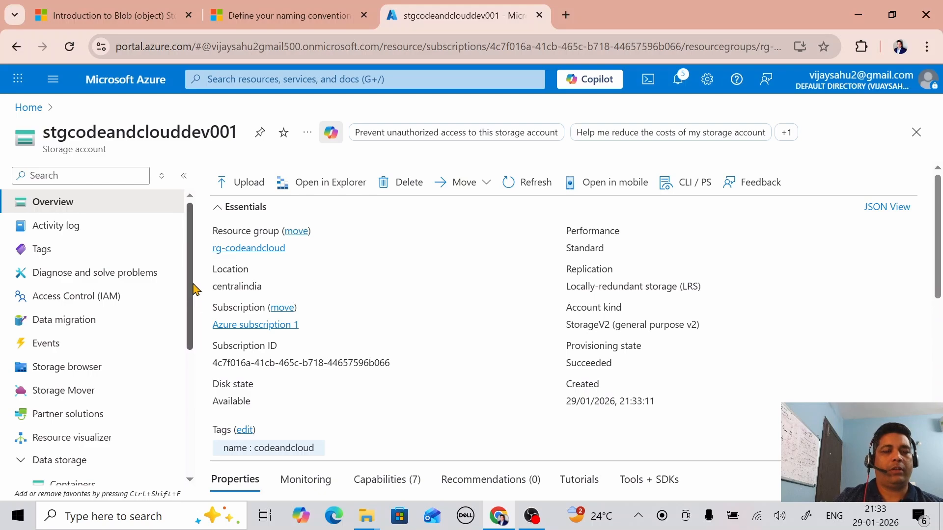
Step: Return to the stgcodeandclouddev001 portal tab and open its Containers page under Data storage
{"action": "left_click", "coordinate": [98, 7]}
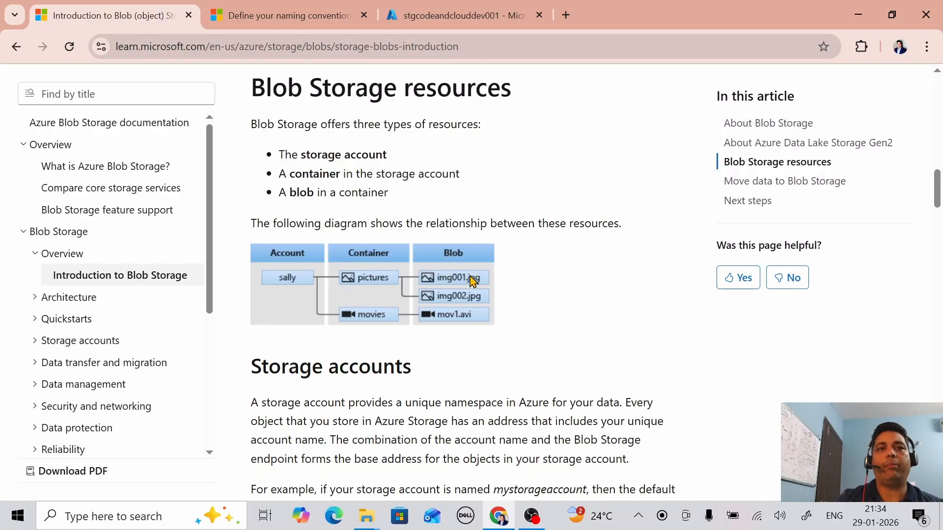
{"action": "left_click", "coordinate": [453, 16]}
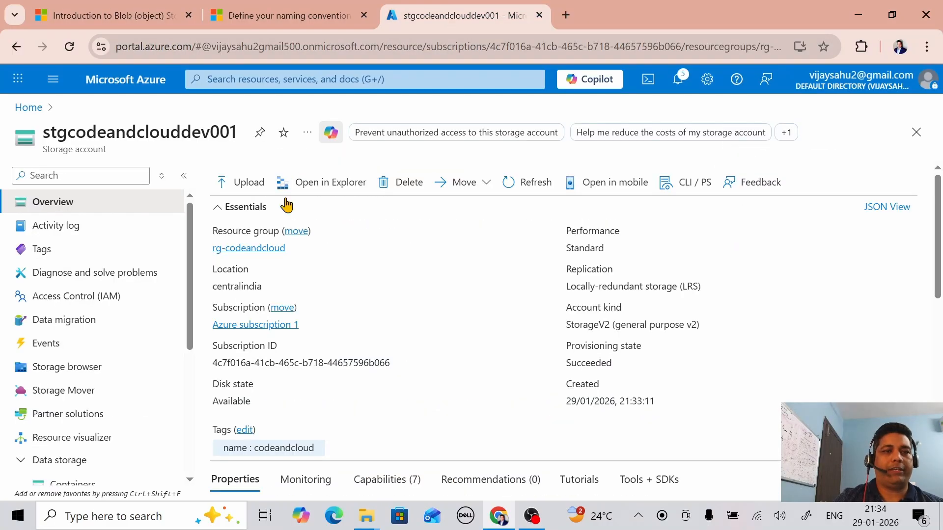
{"action": "scroll", "coordinate": [191, 309], "scroll_direction": "down", "scroll_amount": 3}
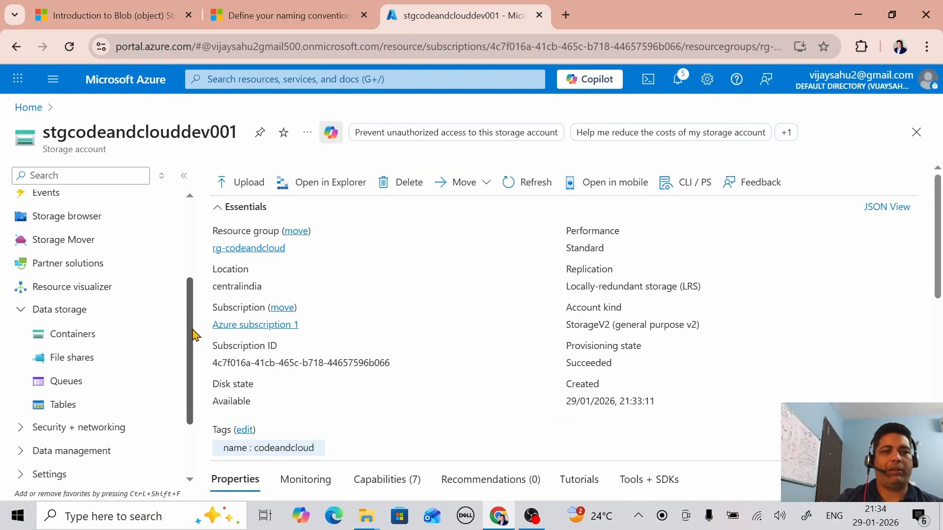
{"action": "left_click", "coordinate": [82, 342]}
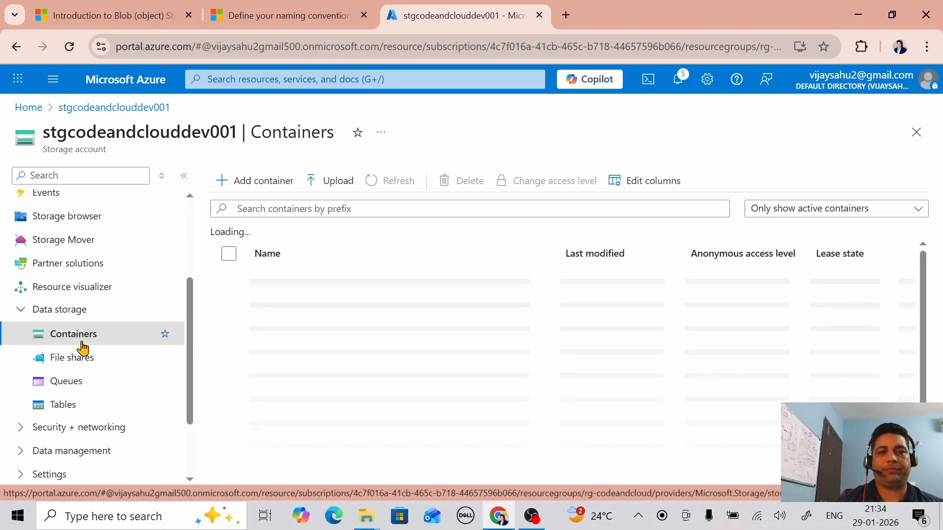
Step: Create a private container named 'raw' and open its empty blob list
{"action": "left_click", "coordinate": [268, 192]}
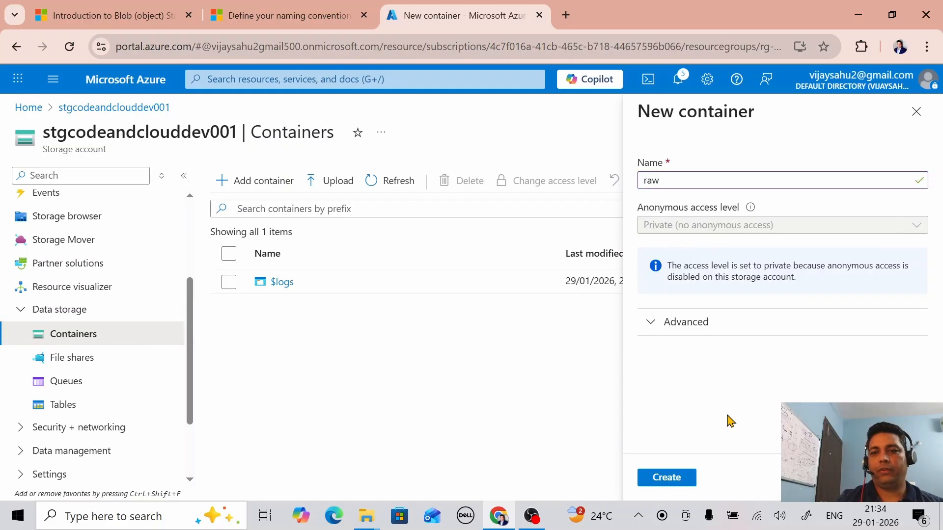
{"action": "left_click", "coordinate": [673, 478]}
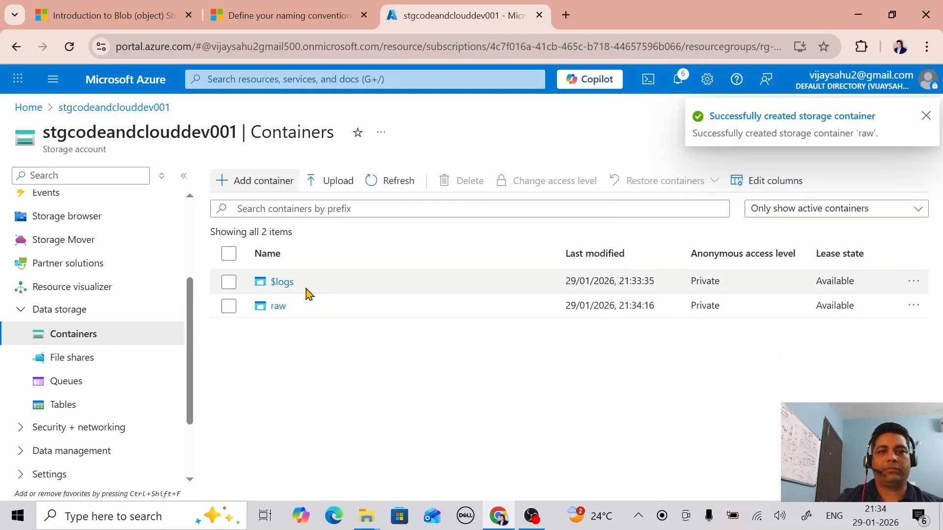
{"action": "left_click", "coordinate": [278, 307]}
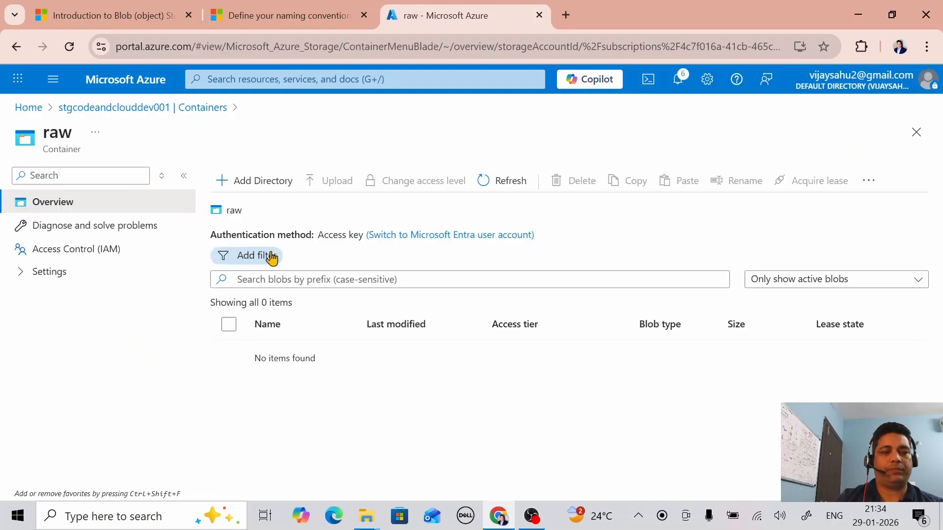
Step: Add a 'codeandcloud' directory inside the raw container and bring up the Upload blob panel
{"action": "left_click", "coordinate": [259, 182]}
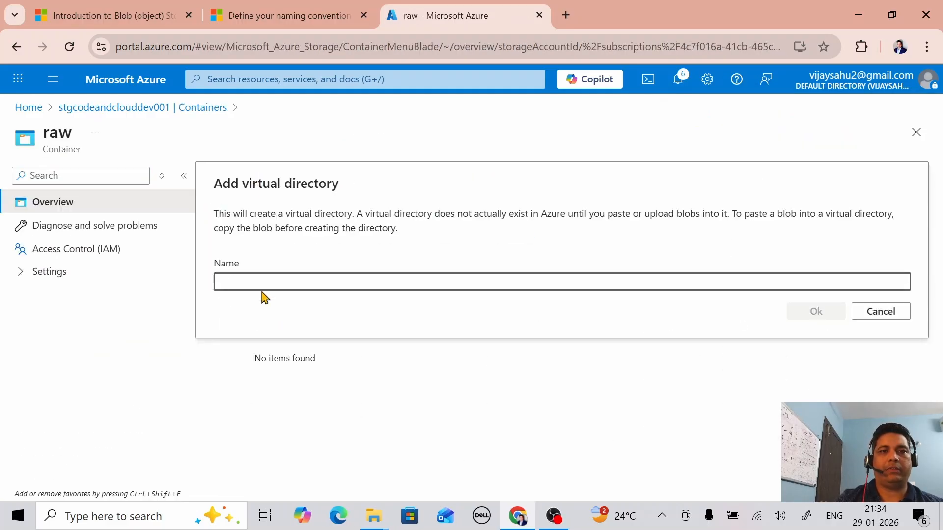
{"action": "type", "text": "codeandcloud"}
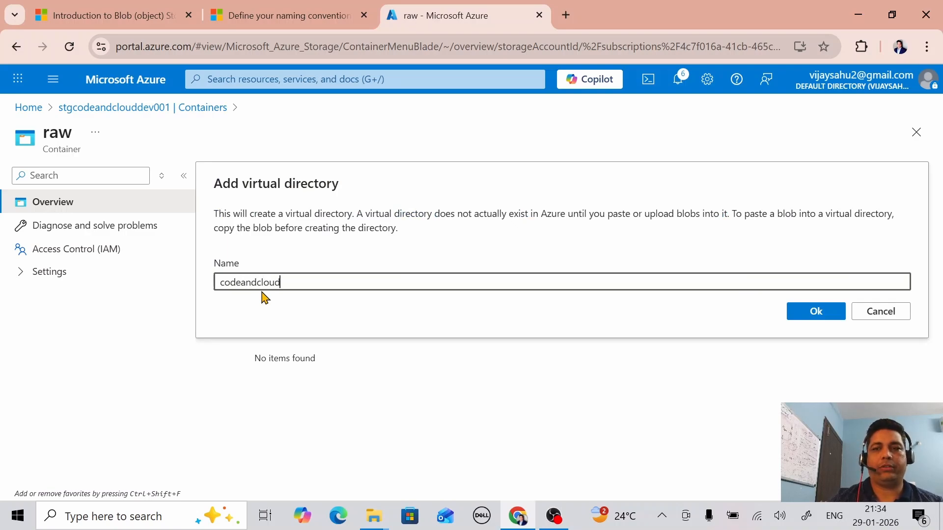
{"action": "left_click", "coordinate": [812, 317]}
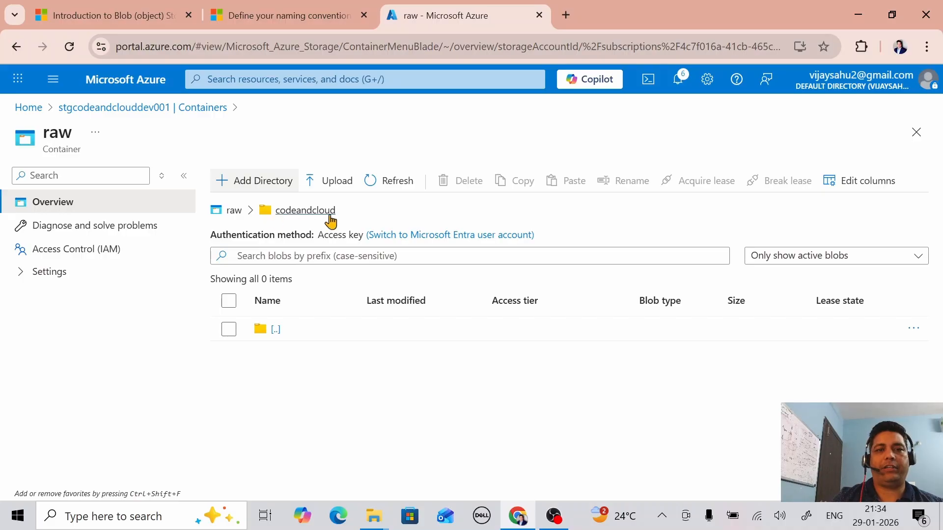
{"action": "left_click", "coordinate": [330, 181]}
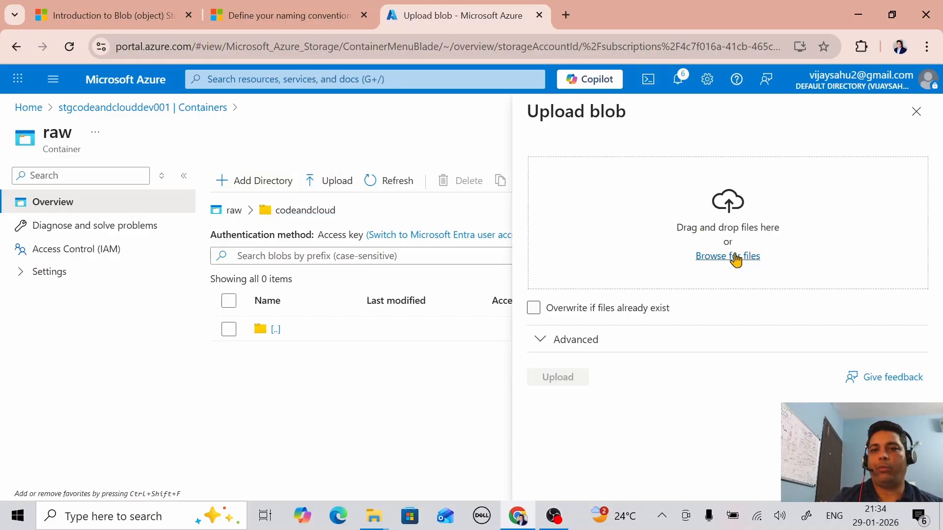
Step: Upload IMG_1472.heic from Downloads into raw/codeandcloud with overwrite enabled
{"action": "left_click", "coordinate": [732, 261]}
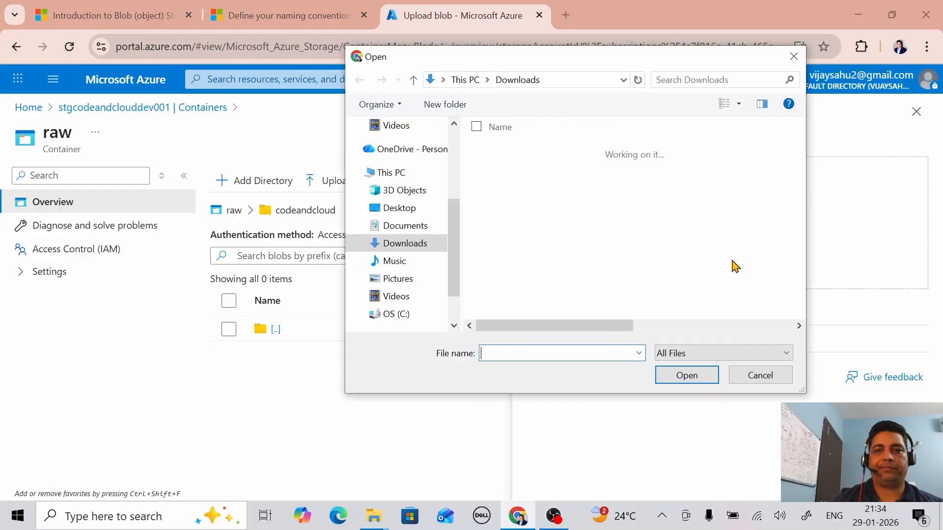
{"action": "left_click", "coordinate": [531, 252]}
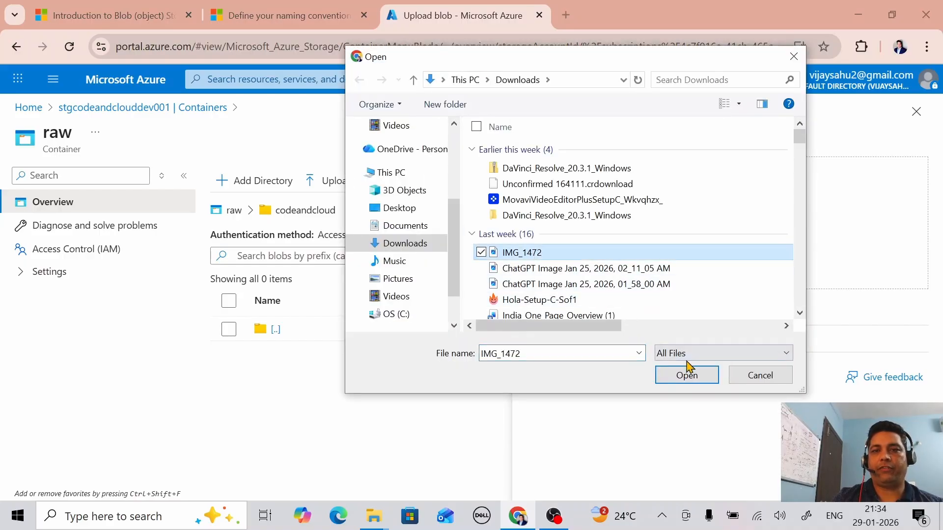
{"action": "left_click", "coordinate": [686, 376]}
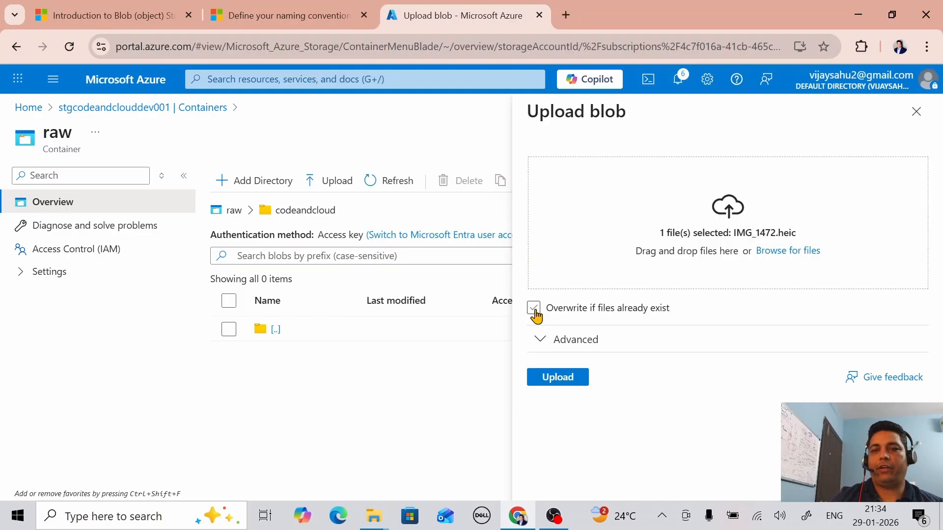
{"action": "left_click", "coordinate": [533, 308]}
{"action": "left_click", "coordinate": [563, 382]}
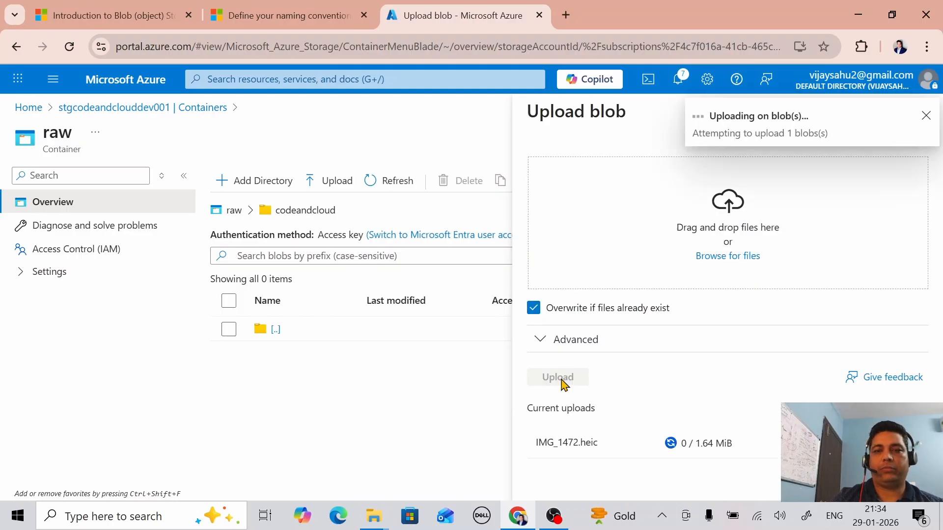
{"action": "left_click", "coordinate": [926, 117]}
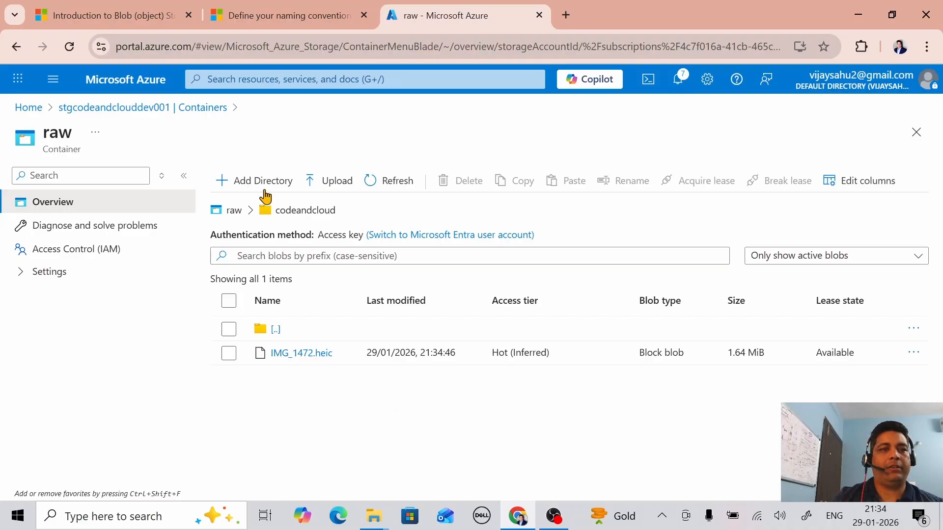
Step: Navigate from Home through rg-codeandcloud to the stgcodeandclouddev001 container list
{"action": "left_click", "coordinate": [100, 112]}
{"action": "left_click", "coordinate": [30, 109]}
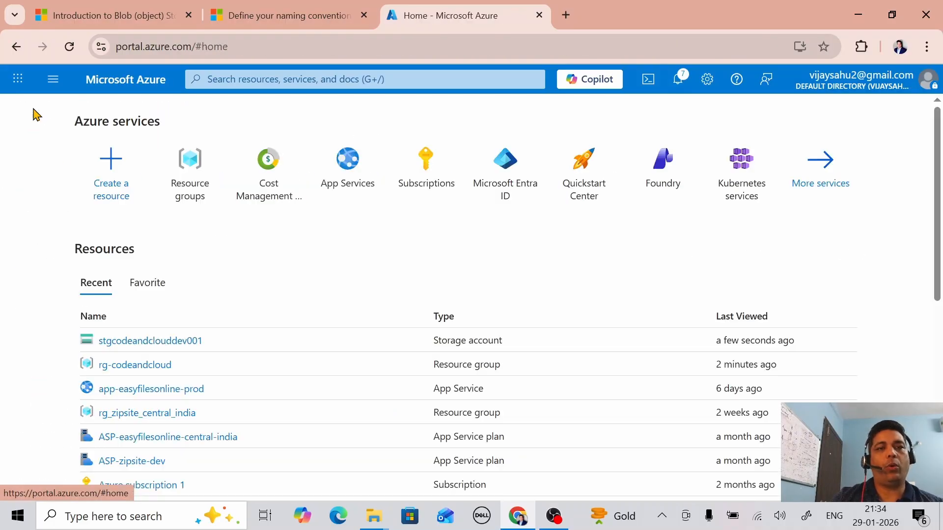
{"action": "left_click", "coordinate": [150, 375]}
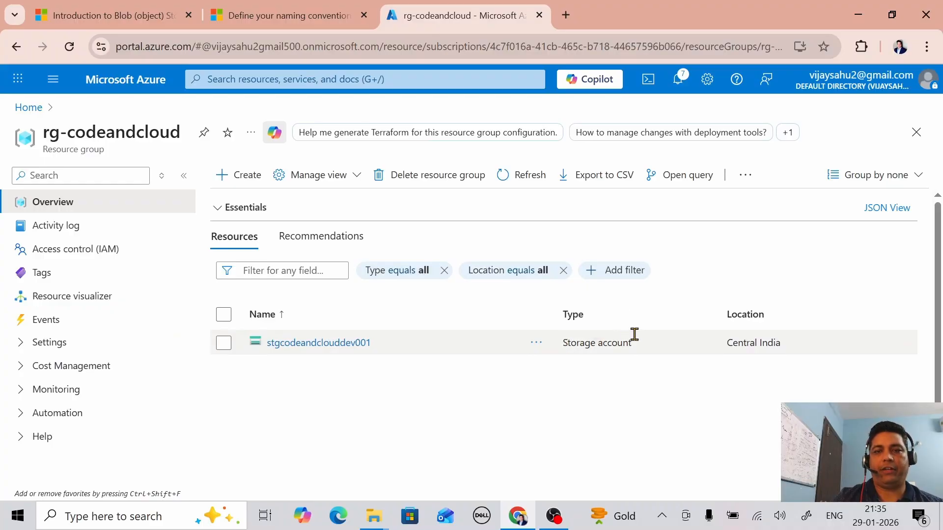
{"action": "left_click", "coordinate": [340, 344]}
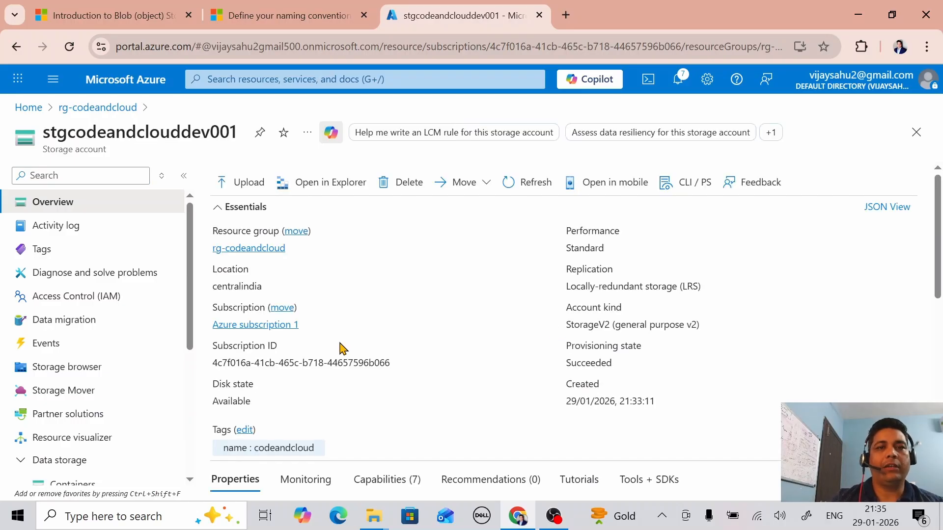
{"action": "scroll", "coordinate": [89, 339], "scroll_direction": "down", "scroll_amount": 3}
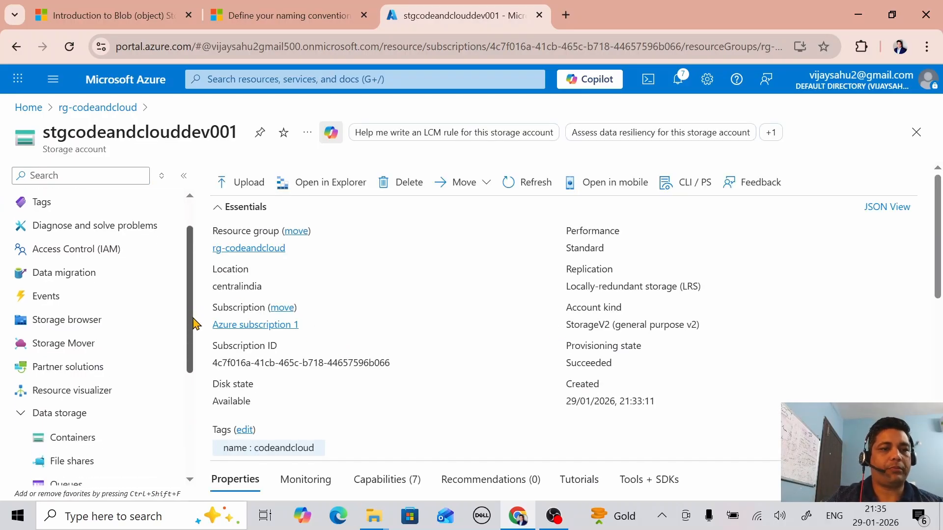
{"action": "left_click", "coordinate": [89, 338]}
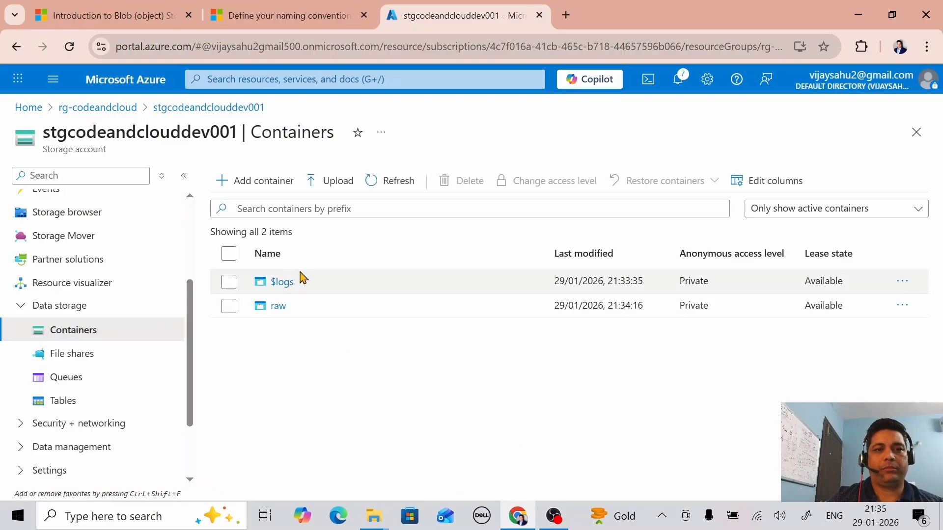
Step: Check that IMG_1472.heic is in raw/codeandcloud, then return to the rg-codeandcloud overview
{"action": "left_click", "coordinate": [278, 312]}
{"action": "left_click", "coordinate": [278, 310]}
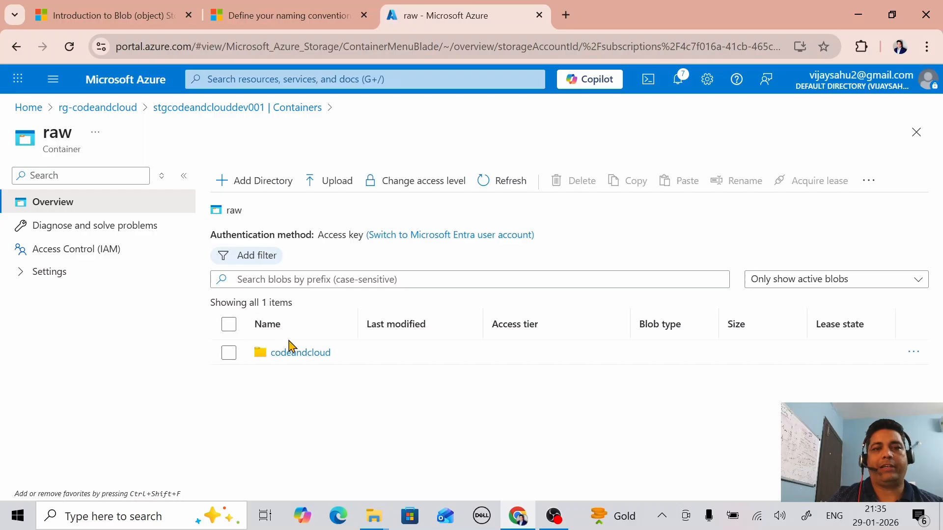
{"action": "left_click", "coordinate": [301, 357]}
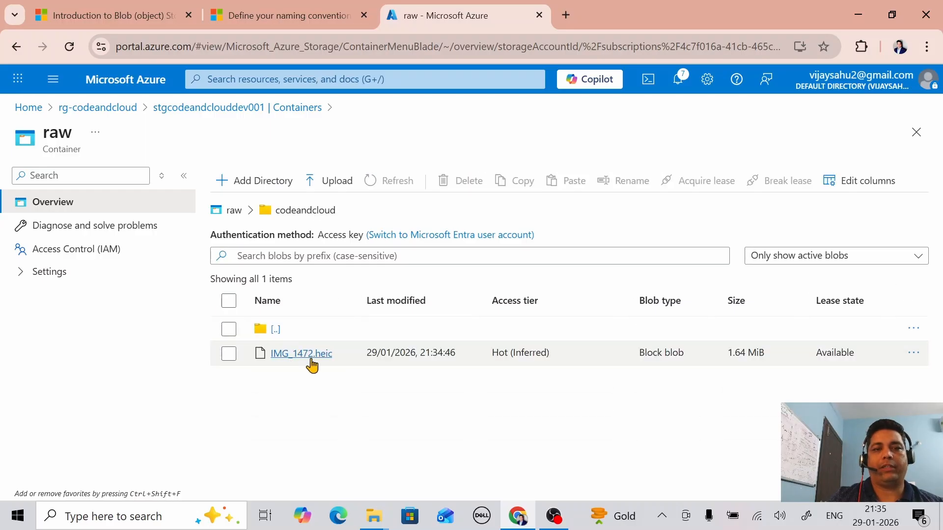
{"action": "left_click", "coordinate": [106, 109]}
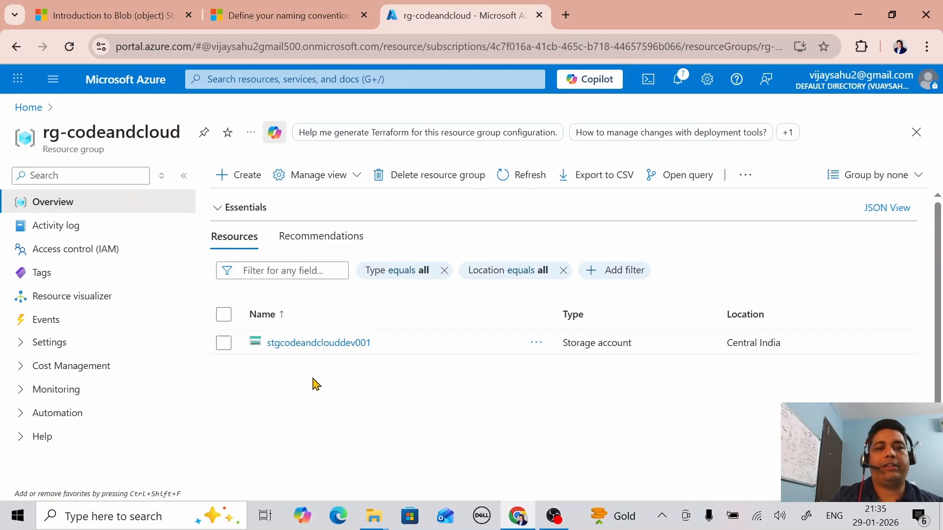
Step: Glance at the Blob Storage docs, then return to the Azure portal Home page
{"action": "left_click", "coordinate": [108, 15]}
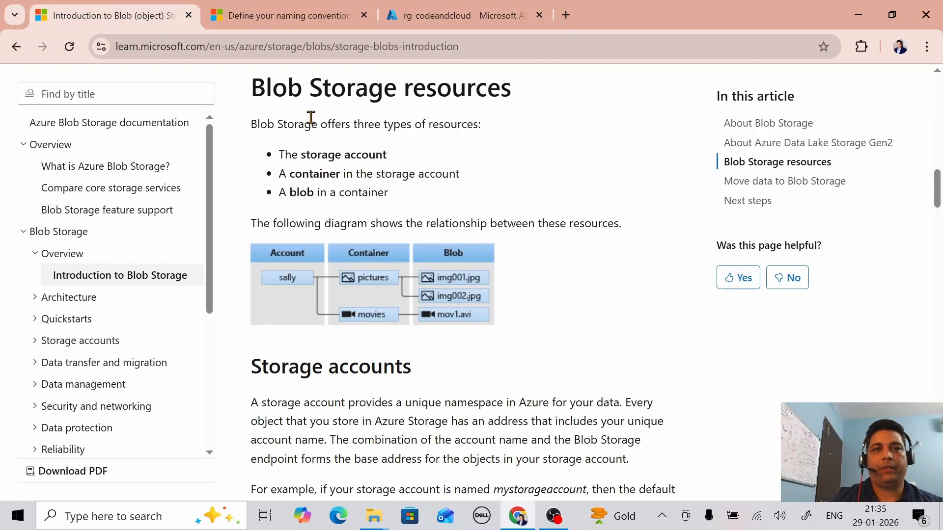
{"action": "left_click", "coordinate": [453, 16]}
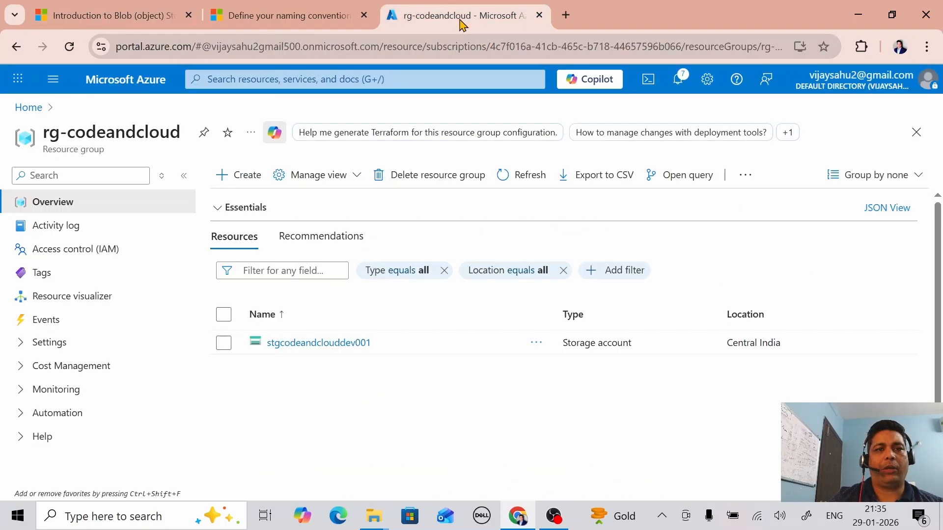
{"action": "left_click", "coordinate": [36, 108]}
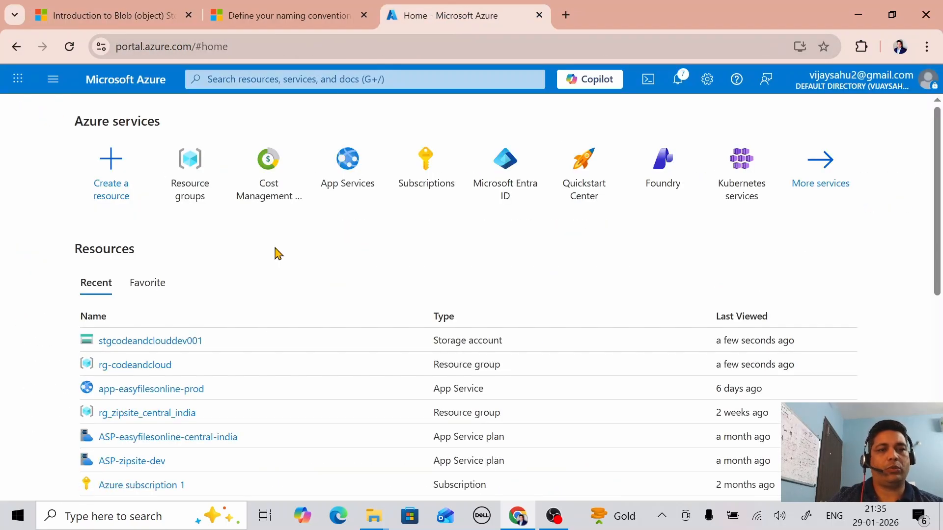